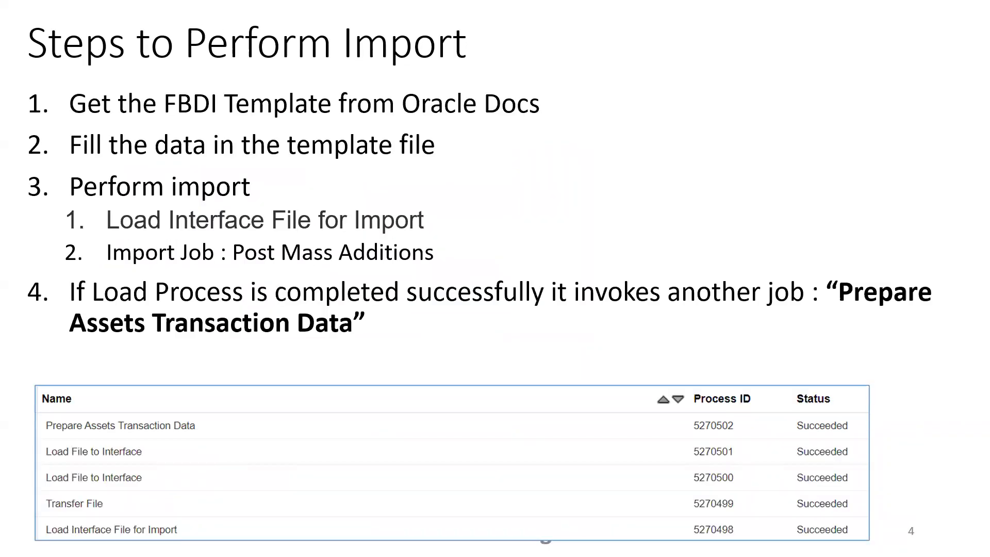
# Step: Leave the slide show and display the slide on the Fixed Asset – Mass Addition FBDI Template
pyautogui.press('Right')
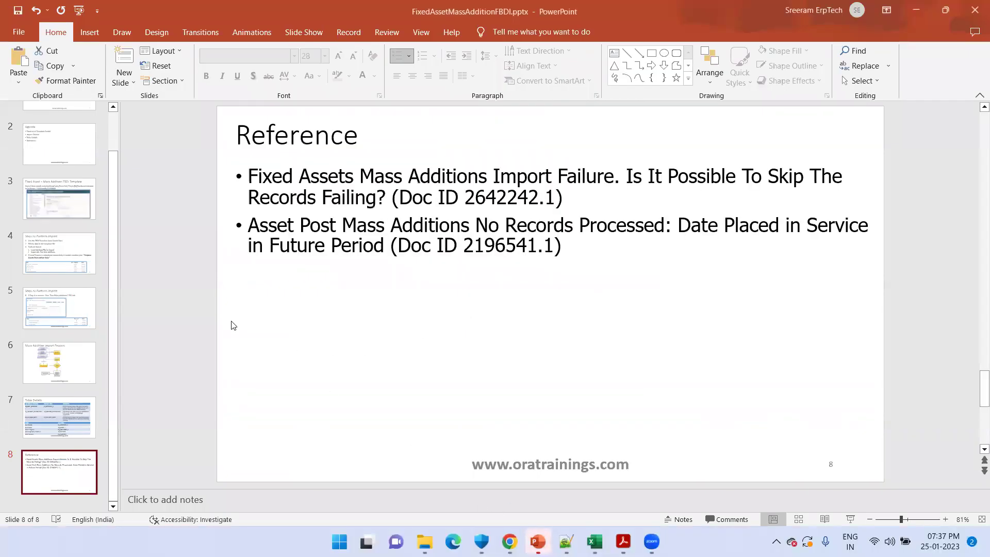
pyautogui.press('Up')
pyautogui.click(44, 212)
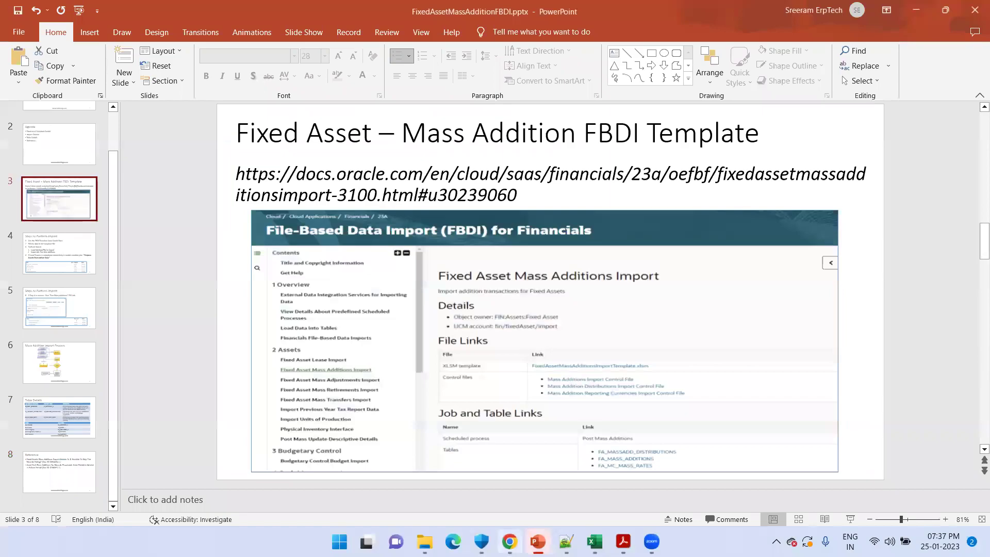
# Step: Switch to Chrome, open the Assets work area under Fixed Assets and look through the available asset books
pyautogui.click(509, 541)
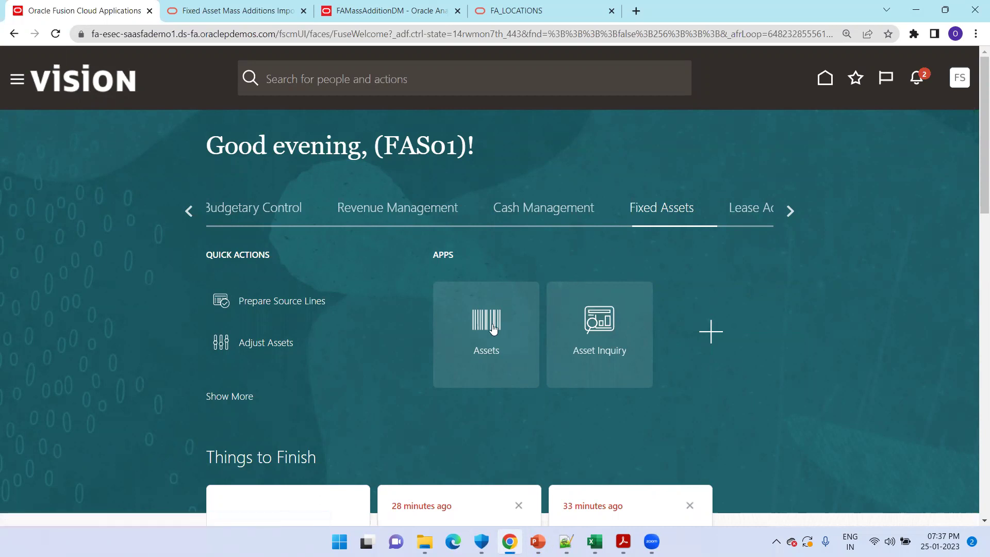
pyautogui.click(493, 329)
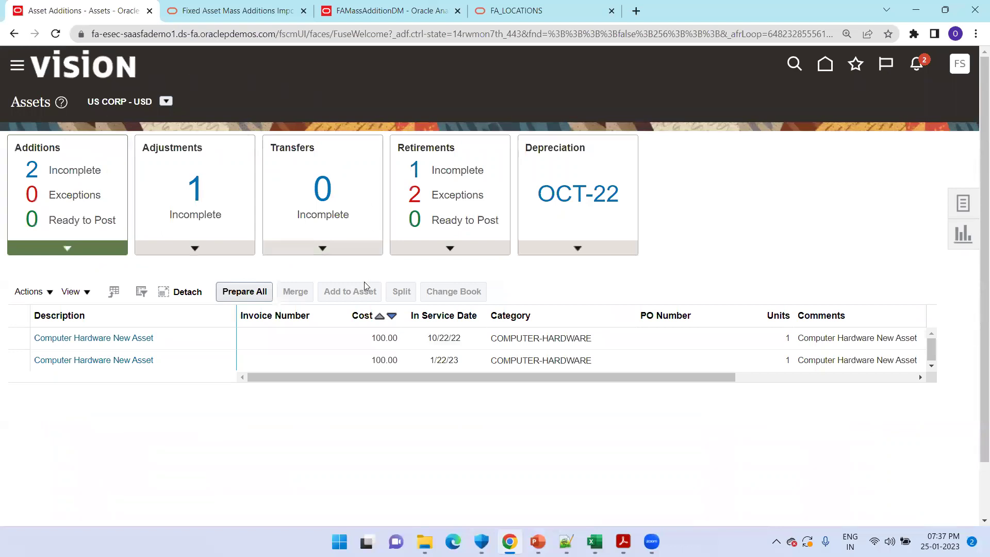
pyautogui.click(168, 103)
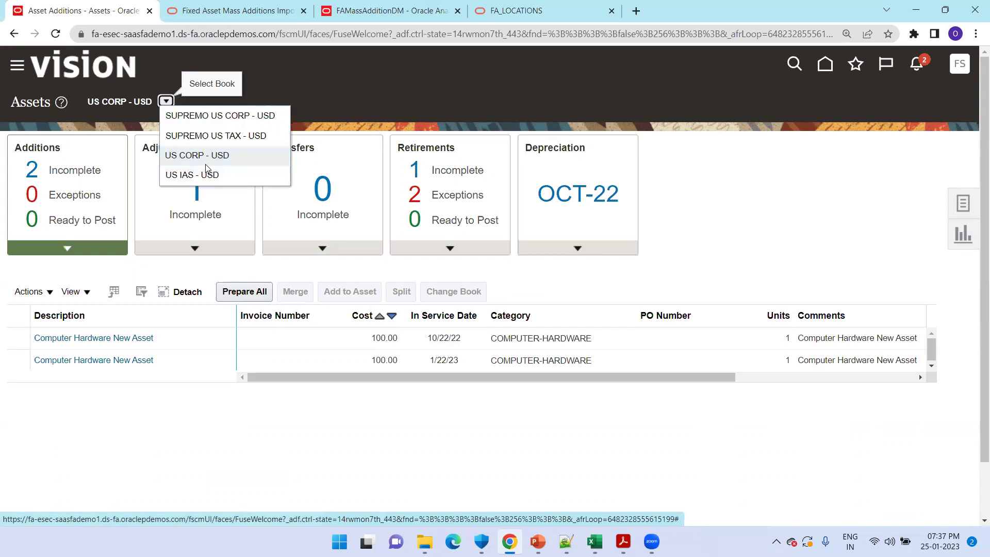
pyautogui.click(240, 165)
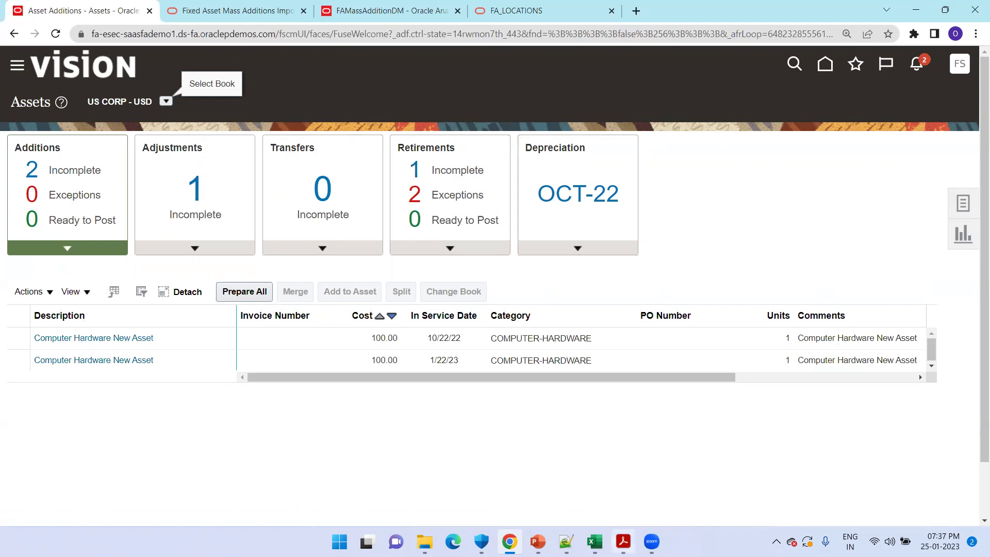
# Step: Switch to the mass additions import template in Excel and delete its generated FaMassAdditions sheet
pyautogui.click(595, 541)
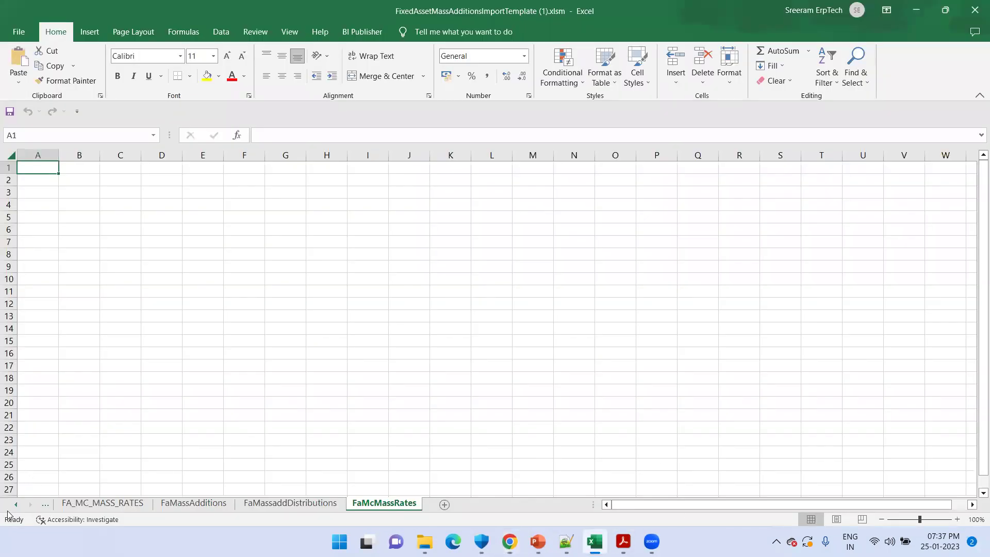
pyautogui.click(9, 510)
pyautogui.click(16, 504)
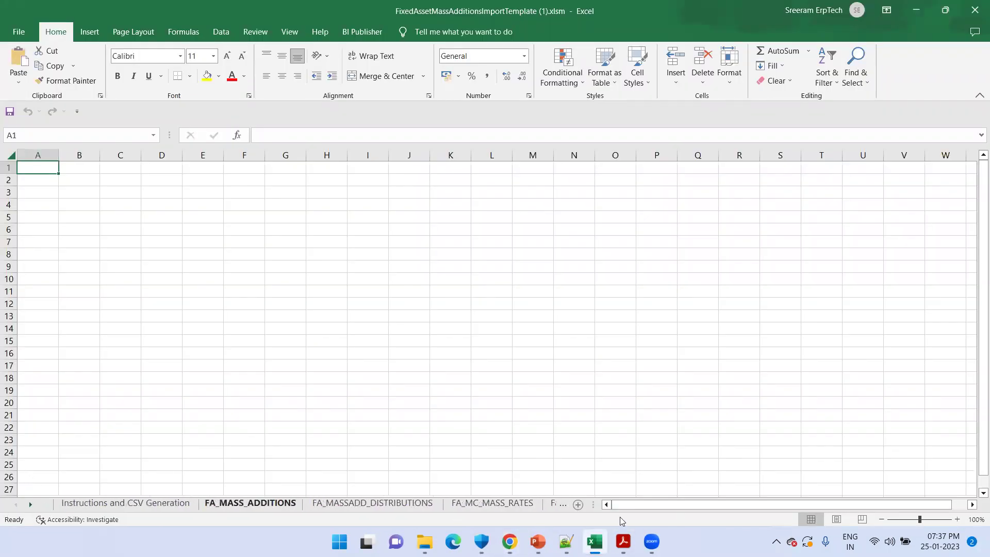
pyautogui.moveTo(597, 506); pyautogui.dragTo(698, 505)
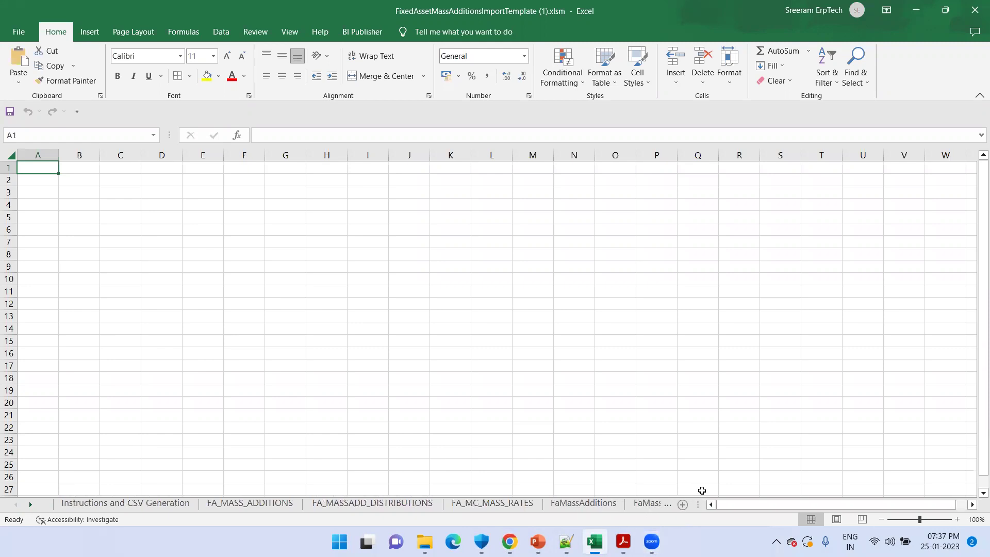
pyautogui.rightClick(580, 507)
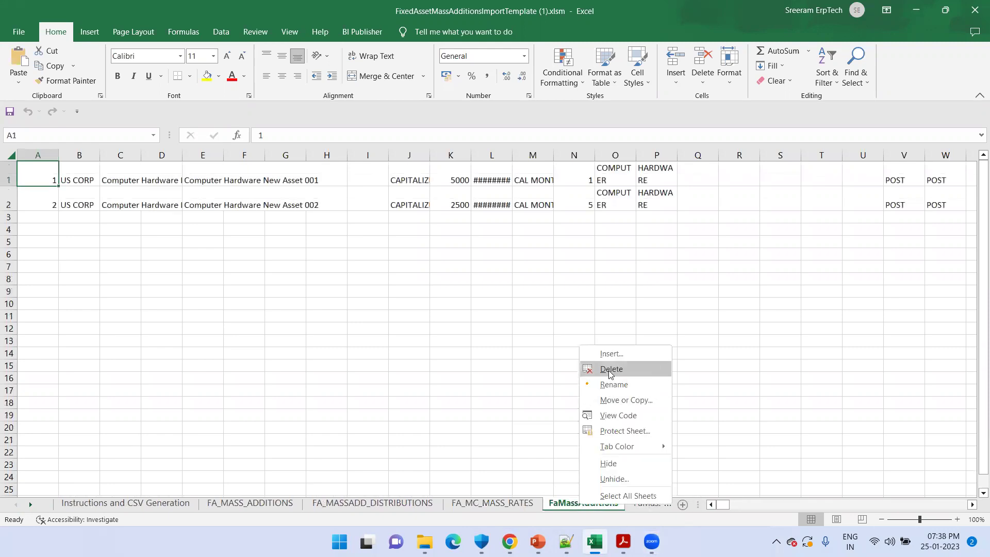
pyautogui.click(601, 369)
pyautogui.click(475, 305)
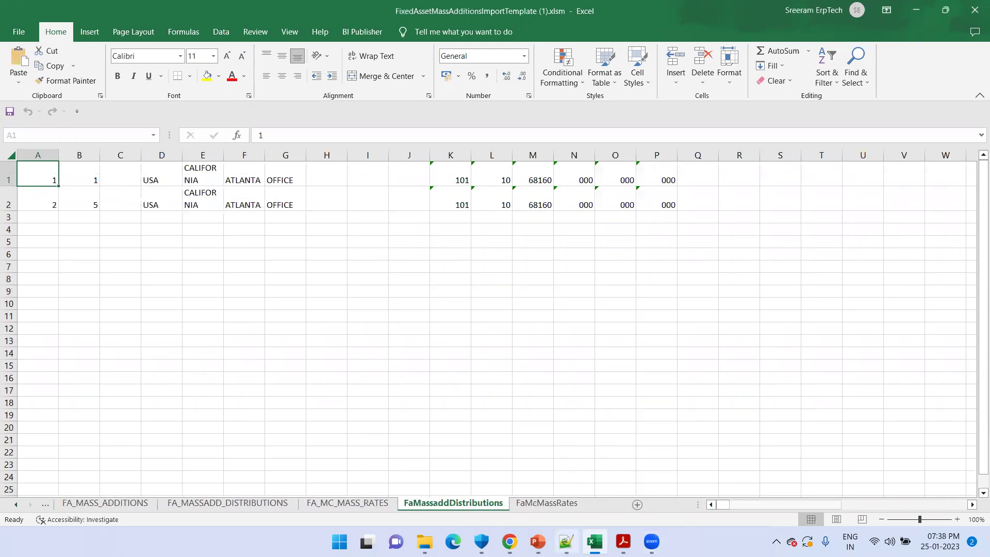
# Step: Delete the generated FaMassaddDistributions and FaMcMassRates sheets from the workbook
pyautogui.rightClick(484, 510)
pyautogui.click(503, 376)
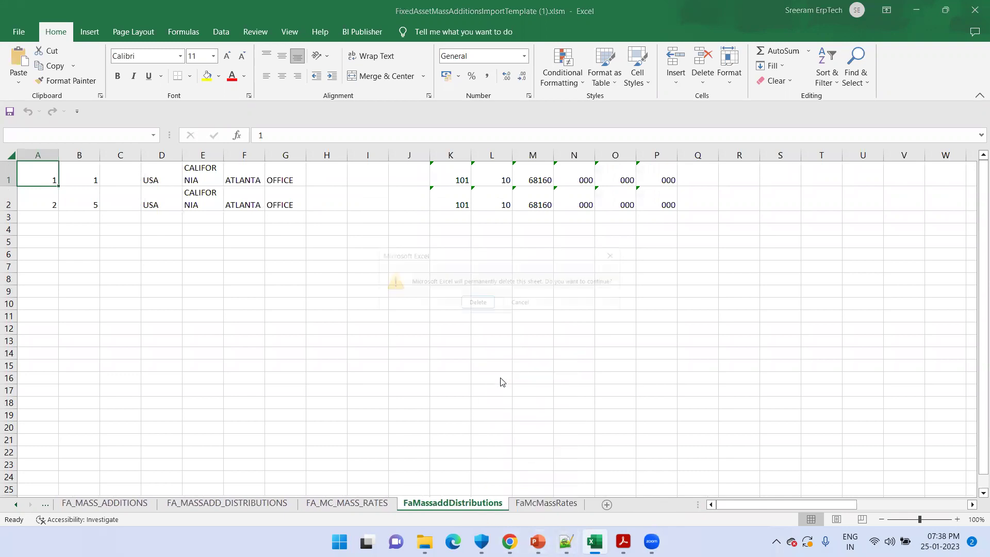
pyautogui.click(474, 305)
pyautogui.rightClick(459, 508)
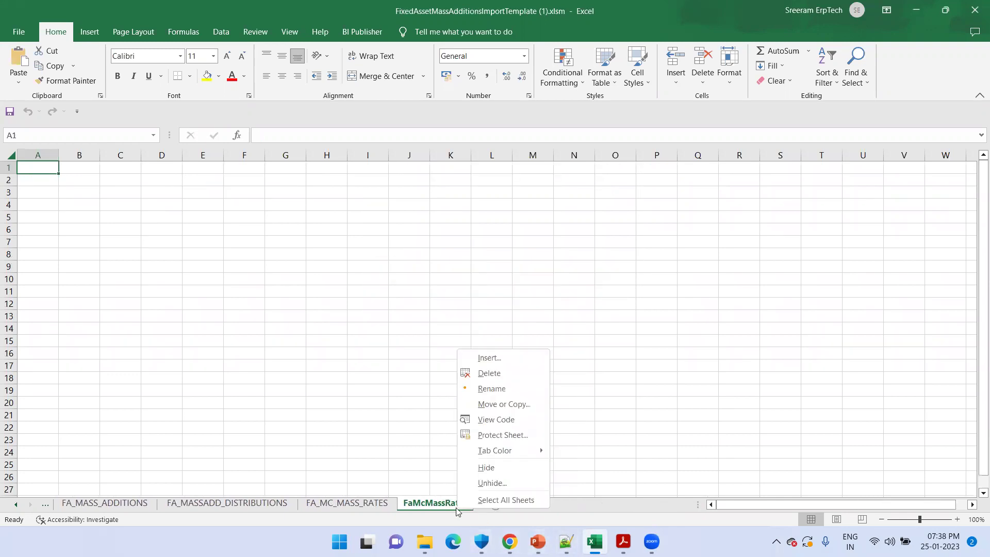
pyautogui.click(493, 376)
pyautogui.click(471, 305)
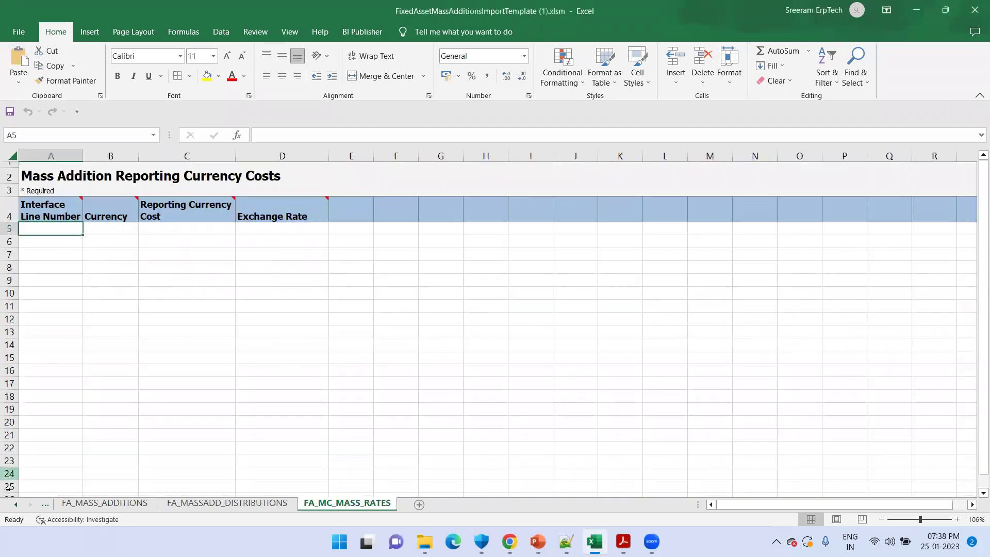
# Step: Display the Instructions and CSV Generation sheet to read the template's overview and loading instructions
pyautogui.click(16, 505)
pyautogui.click(17, 509)
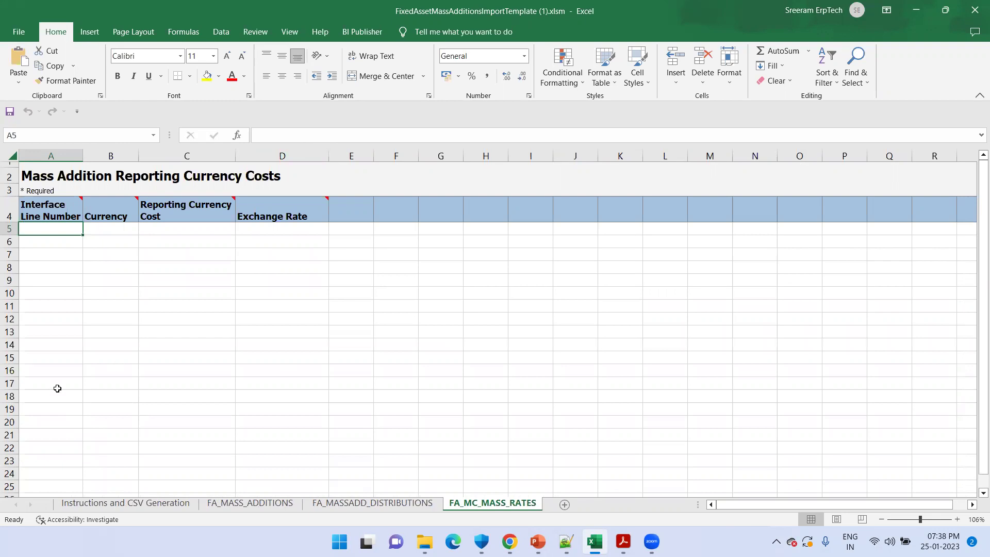
pyautogui.click(102, 505)
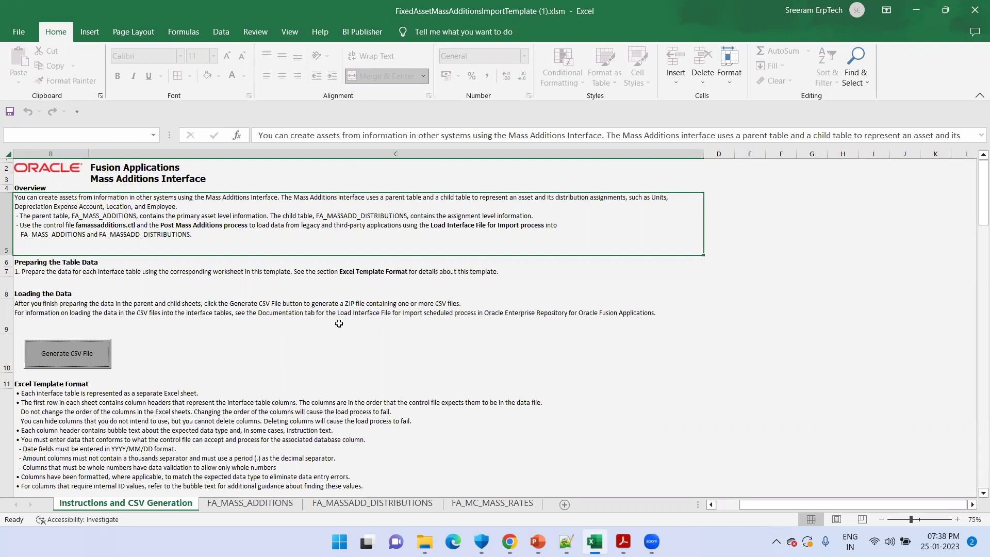
# Step: Examine the second asset line on the FA_MASS_ADDITIONS sheet, from the descriptive columns through asset type, cost, in-service date, units and category segments
pyautogui.click(255, 503)
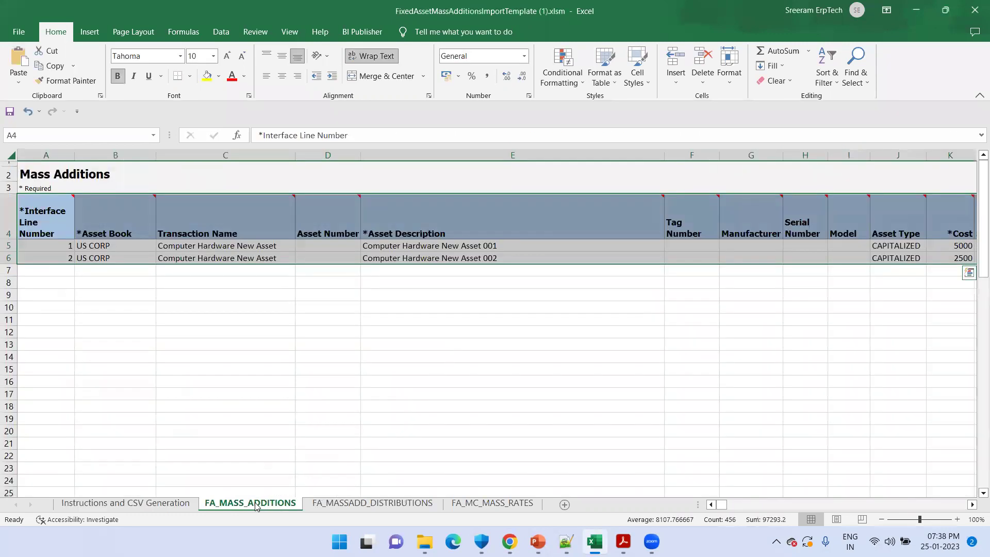
pyautogui.click(265, 440)
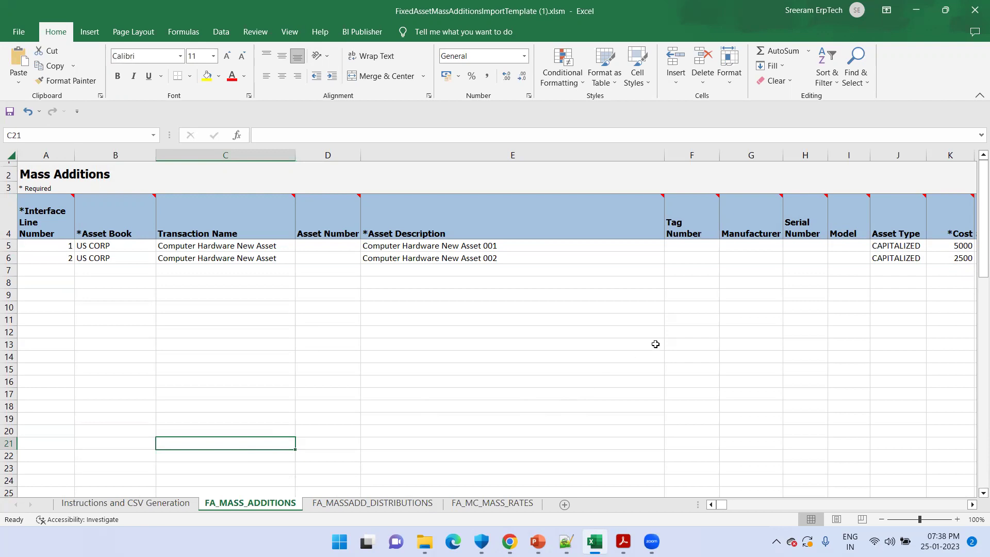
pyautogui.click(745, 262)
pyautogui.press('Right')
pyautogui.press('Right')
pyautogui.press('Right')
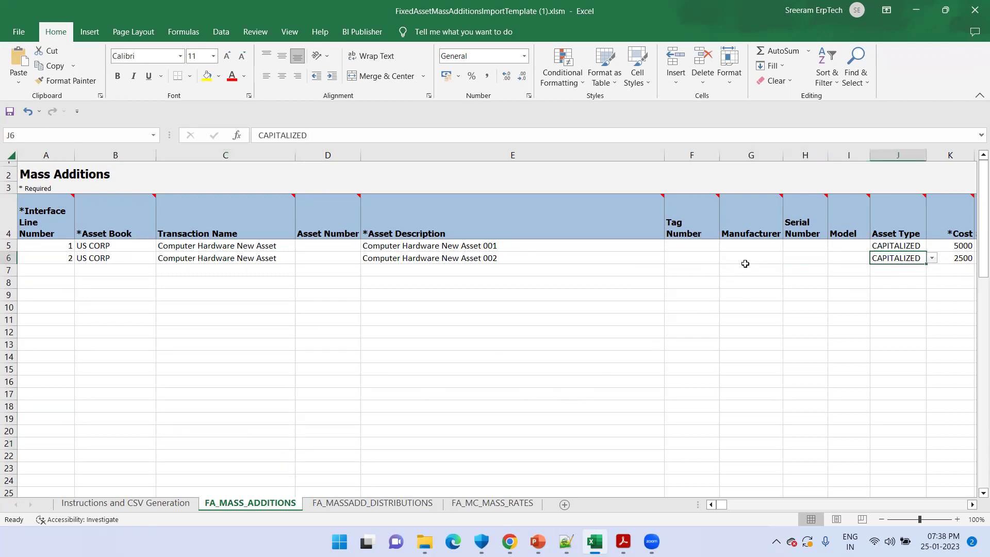
pyautogui.press('Right')
pyautogui.press('Right')
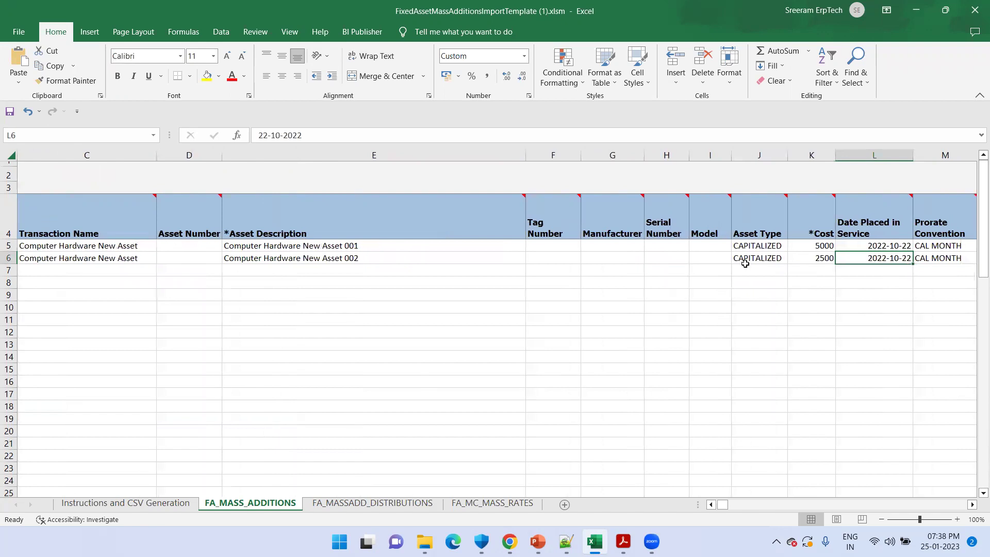
pyautogui.press('Right')
pyautogui.press('Right')
pyautogui.press('Right')
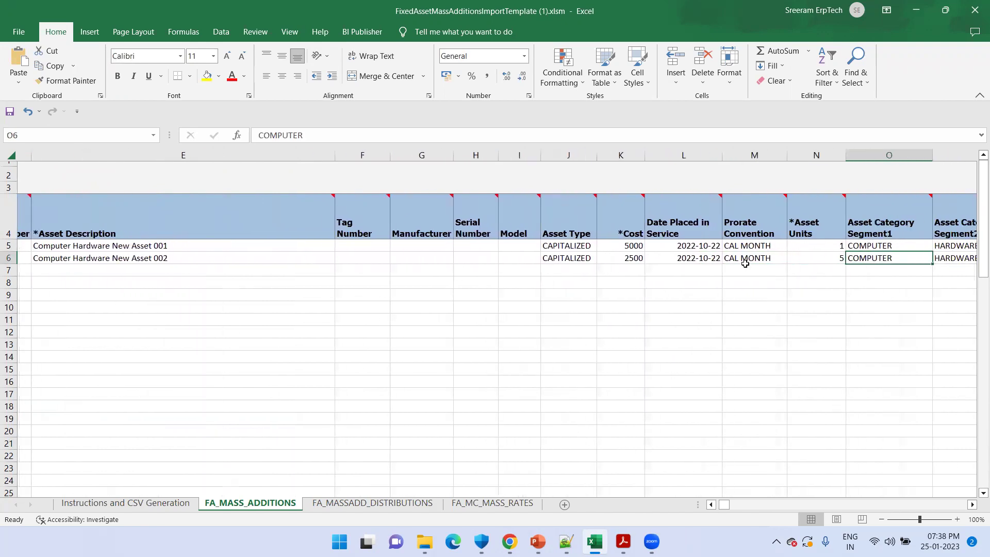
pyautogui.press('Right')
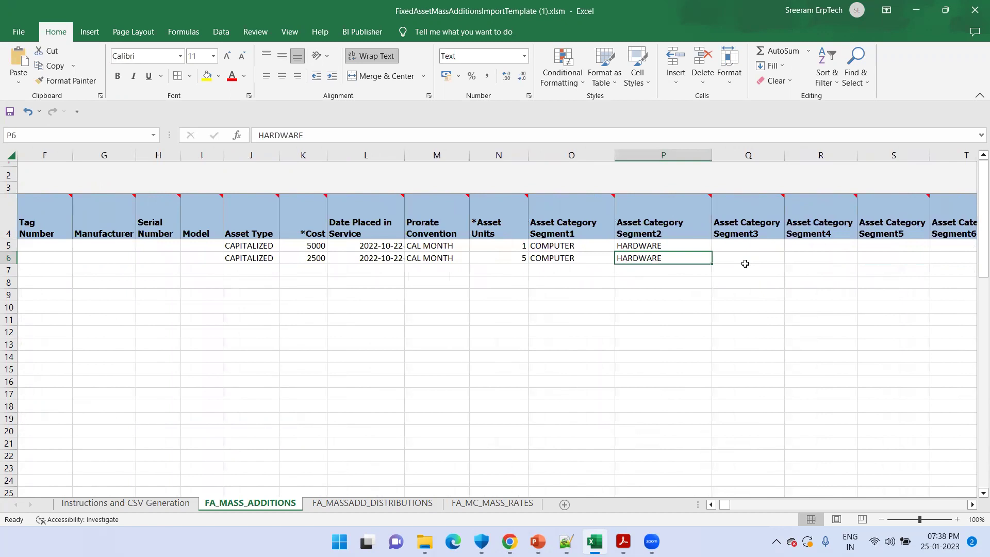
# Step: Examine the Posting Status and Queue Name columns for both asset lines on the FA_MASS_ADDITIONS sheet
pyautogui.press('Right')
pyautogui.press('Right')
pyautogui.press('Right')
pyautogui.press('Right')
pyautogui.press('Right')
pyautogui.press('Right')
pyautogui.press('Right')
pyautogui.press('Right')
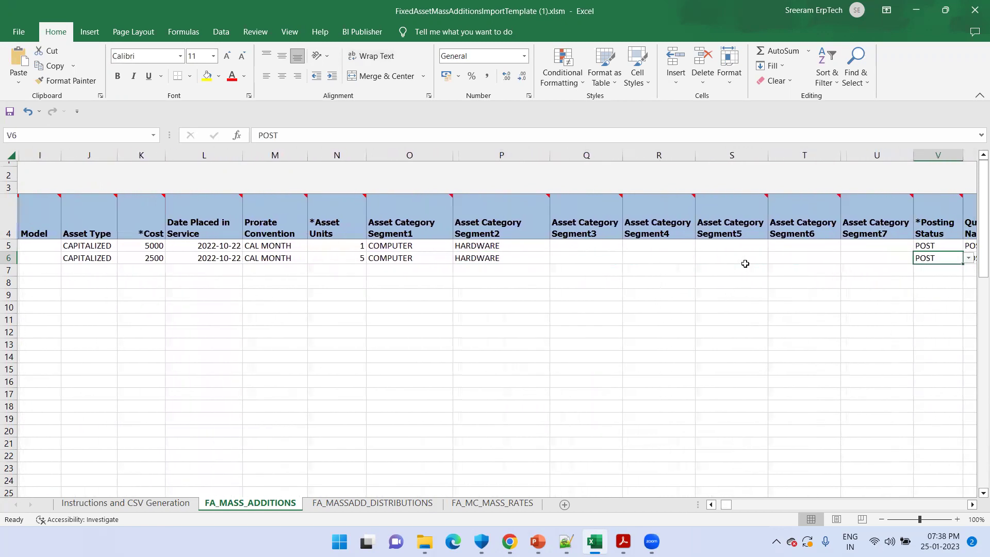
pyautogui.press('Right')
pyautogui.press('Right')
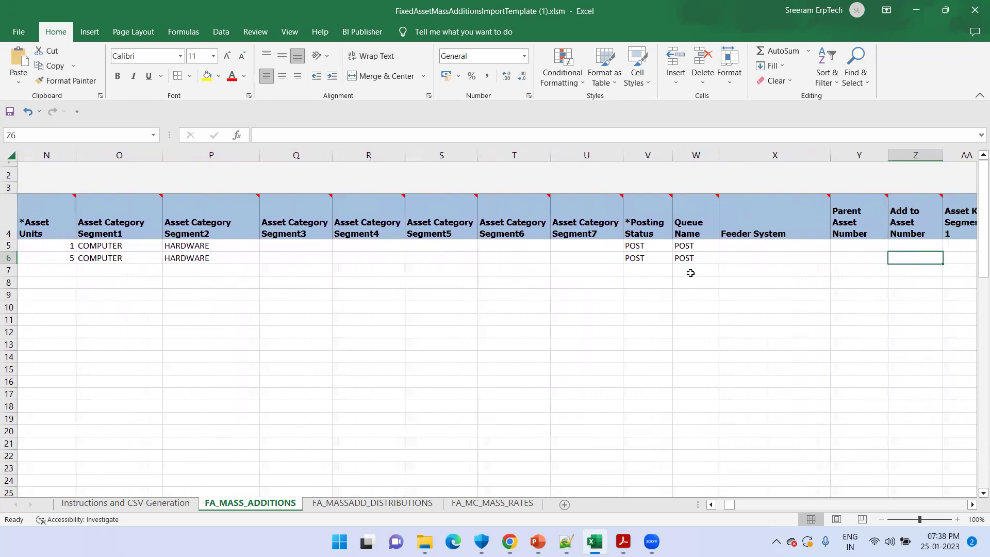
pyautogui.click(578, 255)
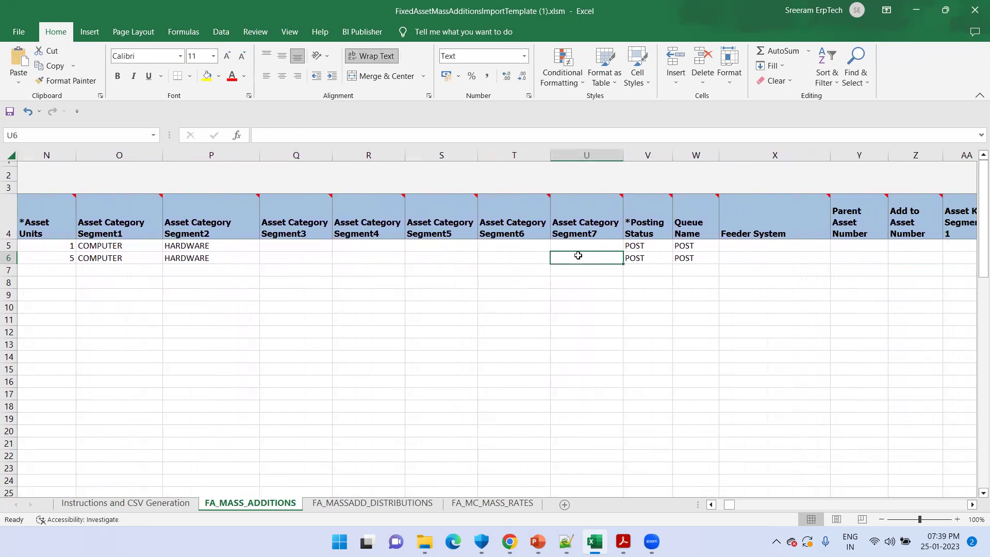
pyautogui.click(658, 247)
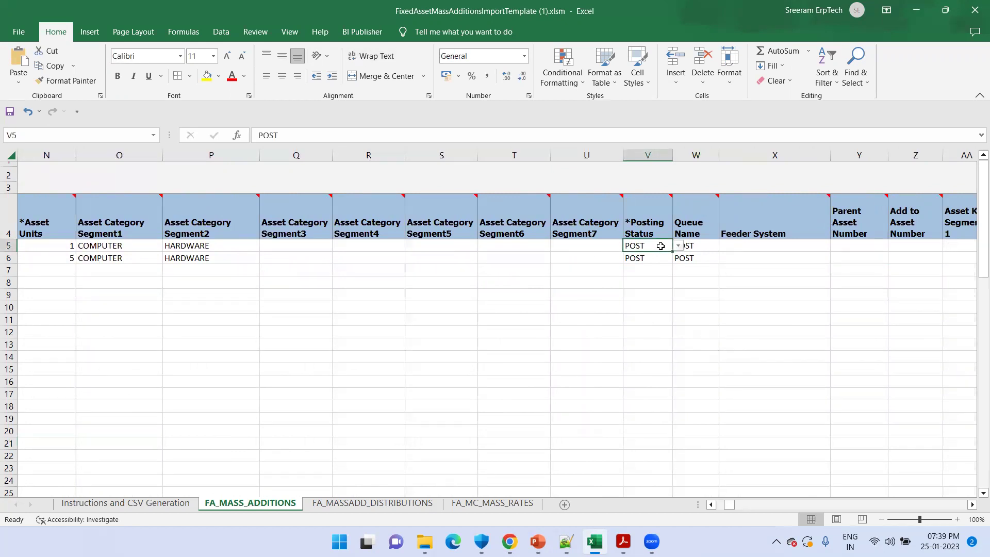
pyautogui.click(639, 271)
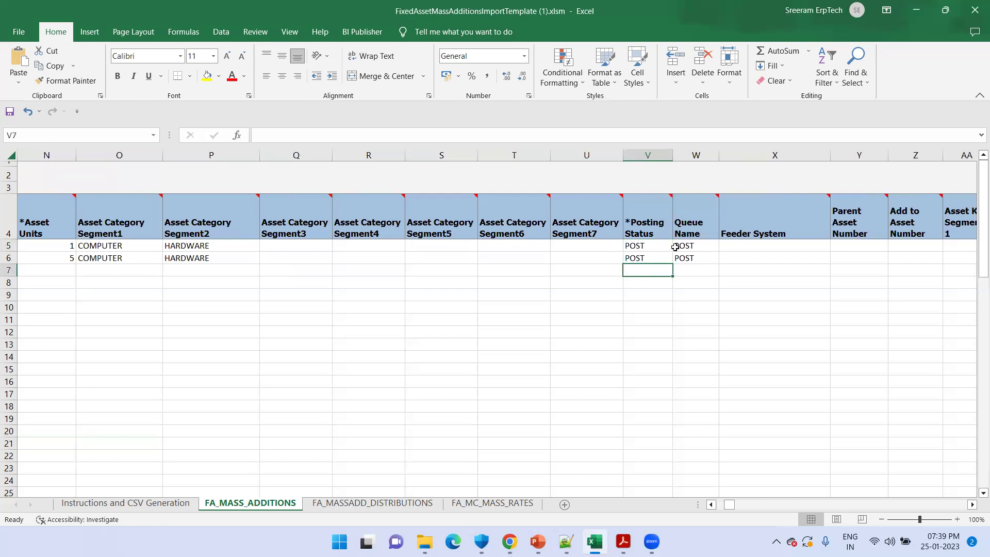
pyautogui.click(665, 251)
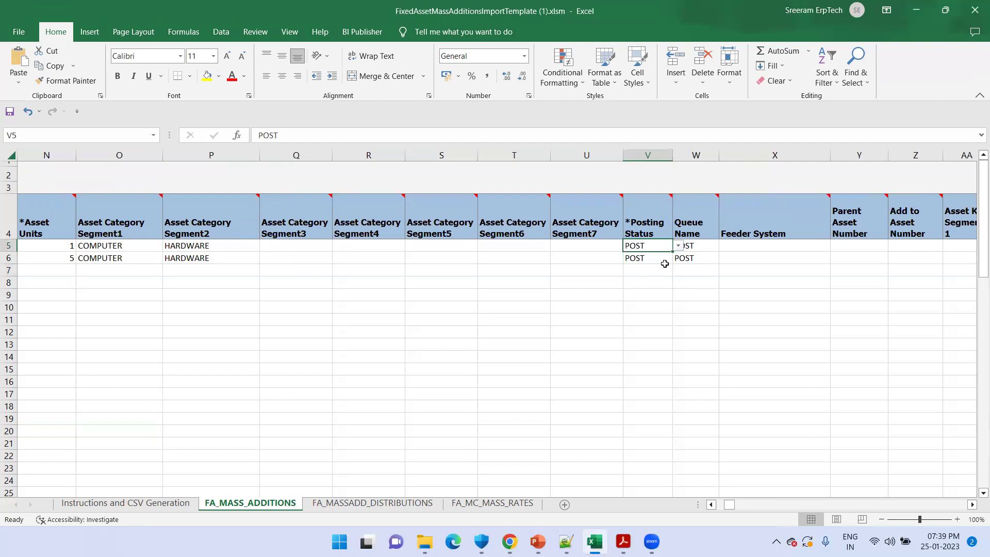
pyautogui.click(662, 266)
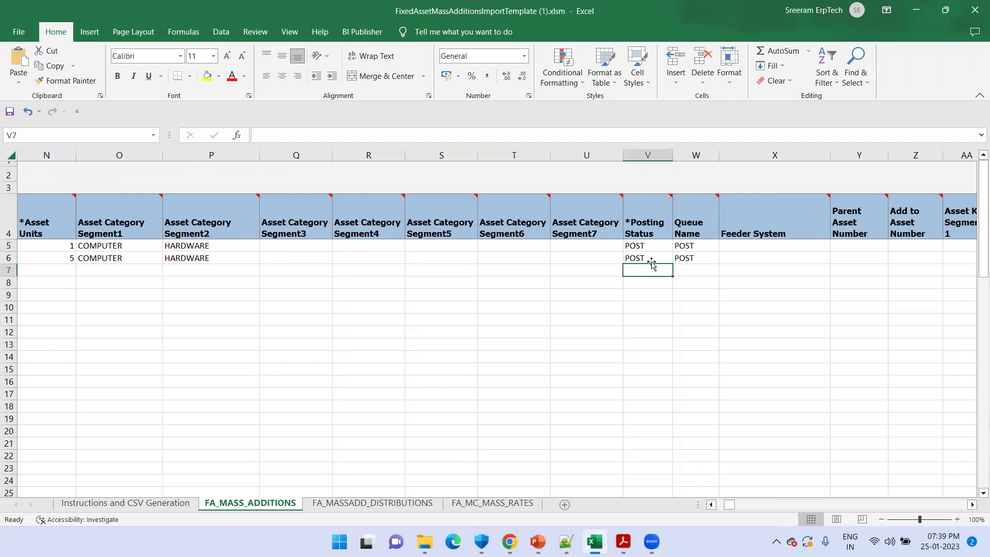
pyautogui.click(691, 256)
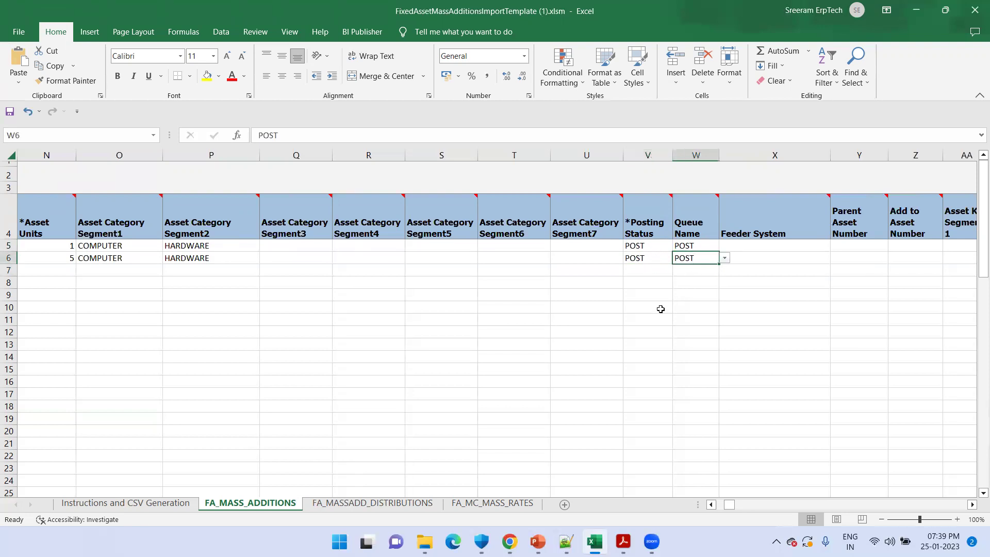
# Step: Compare the first asset's Interface Line Number on FA_MASS_ADDITIONS with the matching line on the FA_MASSADD_DISTRIBUTIONS sheet
pyautogui.hotkey('ctrl', 'Home')
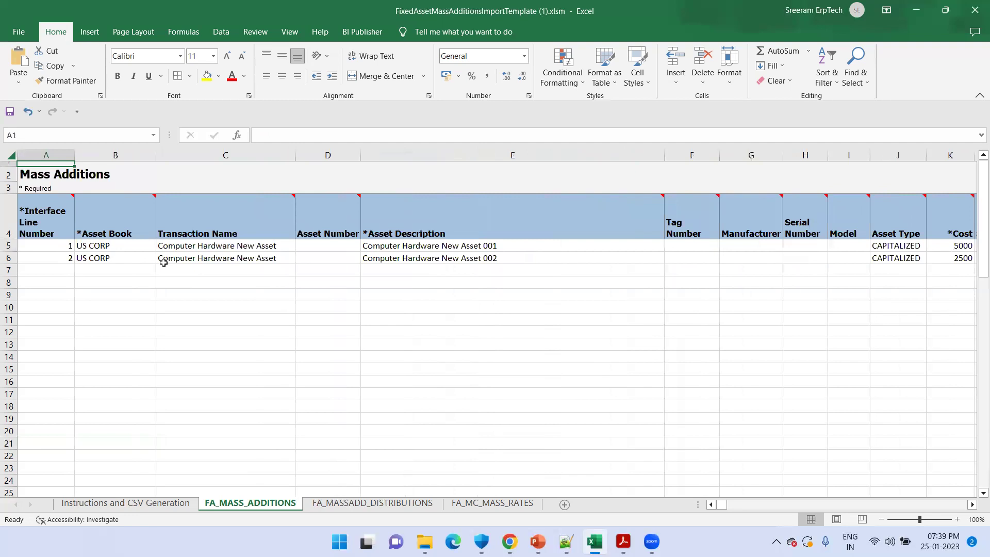
pyautogui.click(44, 248)
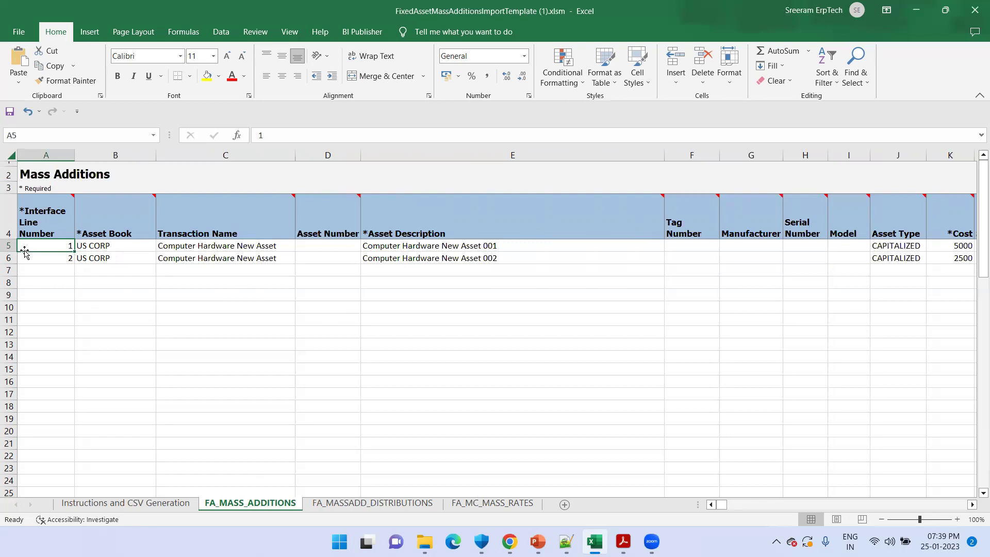
pyautogui.click(317, 505)
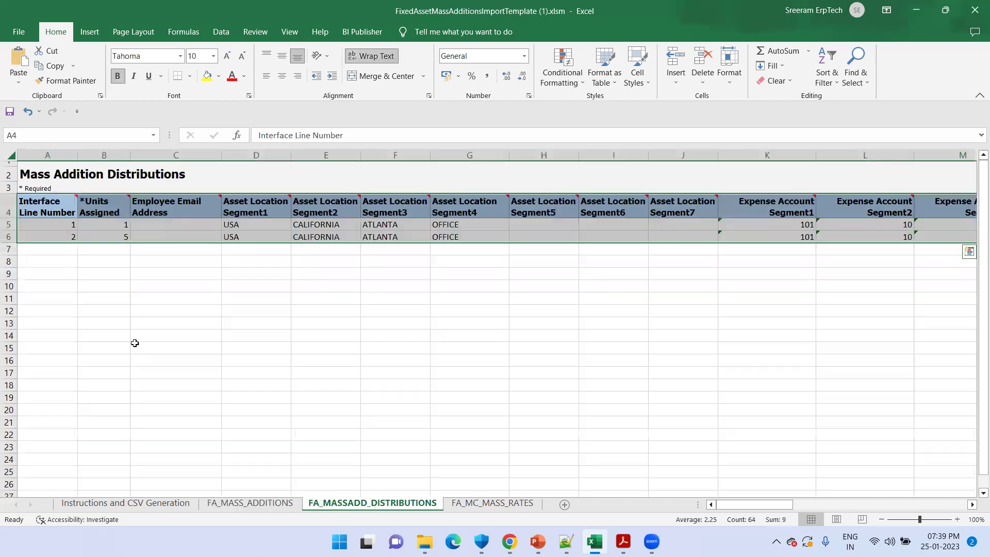
pyautogui.click(121, 293)
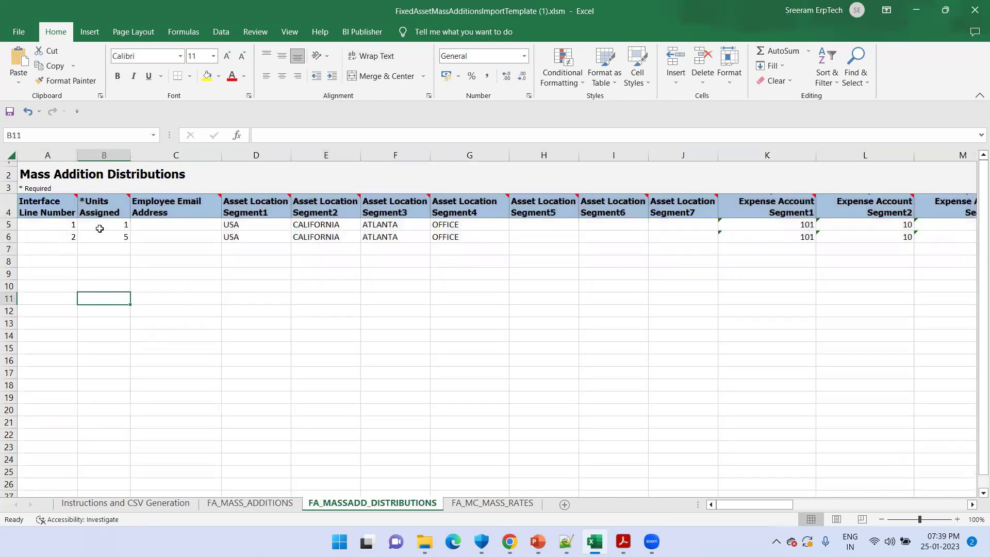
pyautogui.click(41, 225)
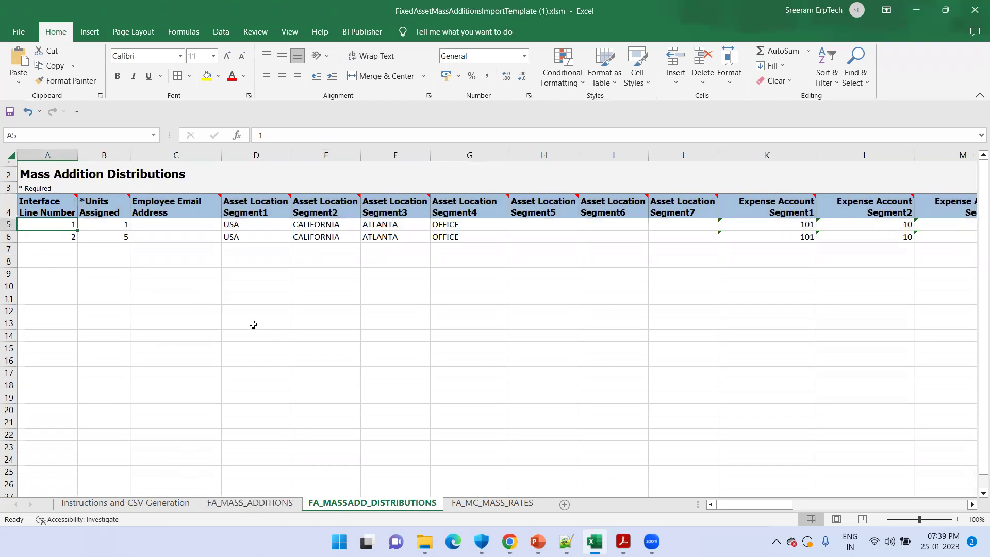
# Step: Look over the location and expense account columns on FA_MASSADD_DISTRIBUTIONS, and display the FA_MC_MASS_RATES sheet
pyautogui.click(208, 285)
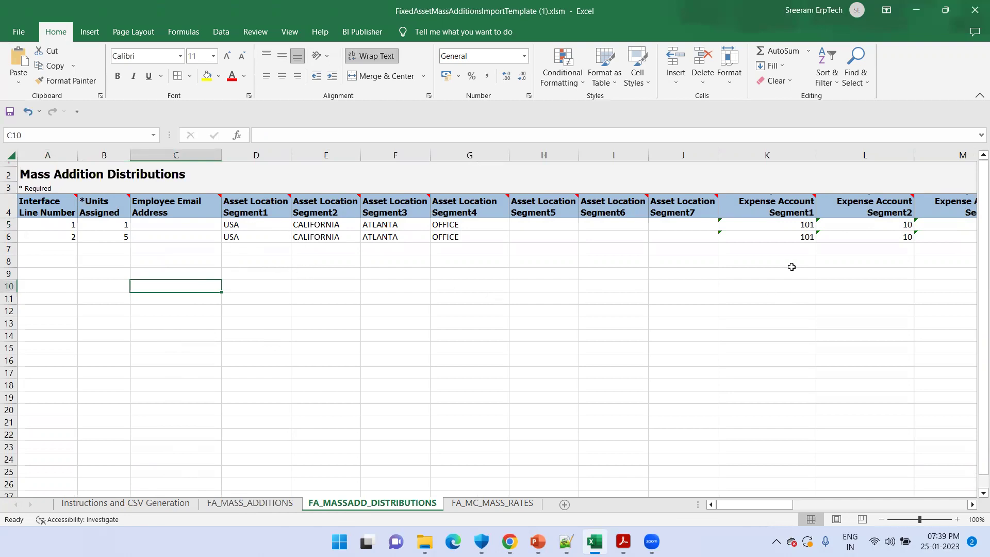
pyautogui.moveTo(253, 210)
pyautogui.click(493, 503)
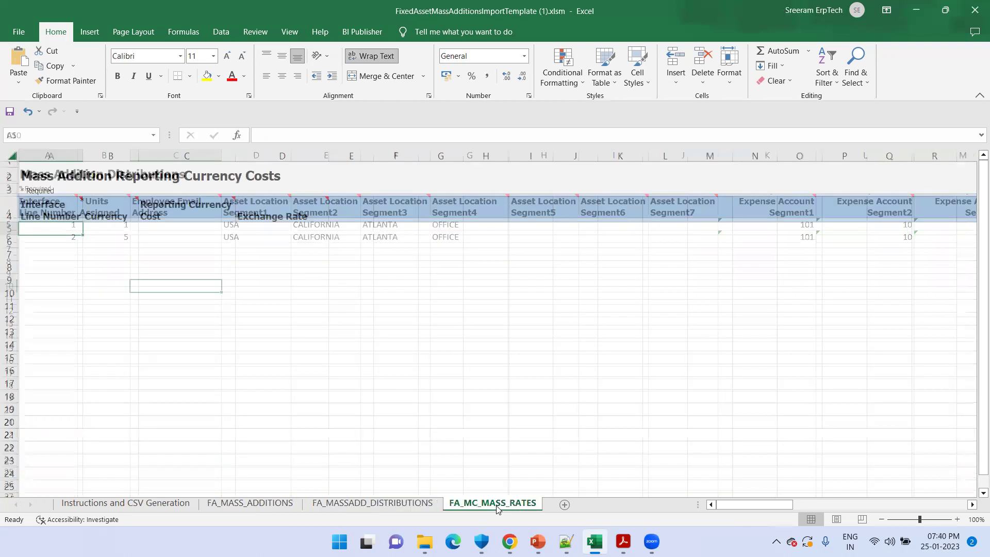
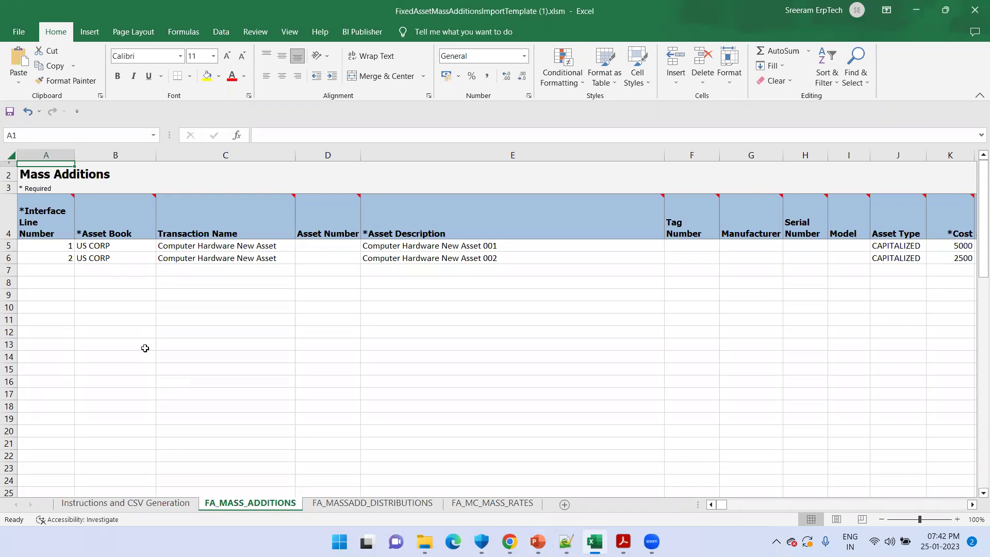
# Step: Duplicate the second asset line on the FA_MASS_ADDITIONS sheet into row 7
pyautogui.click(8, 258)
pyautogui.hotkey('ctrl', 'c')
pyautogui.press('Down')
pyautogui.hotkey('ctrl', 'v')
# Step: Change the Asset Description in row 7 to "Computer Hardware New Asset 003"
pyautogui.press('Right')
pyautogui.press('Right')
pyautogui.press('Right')
pyautogui.press('Right')
pyautogui.press('F2')
pyautogui.press('Left')
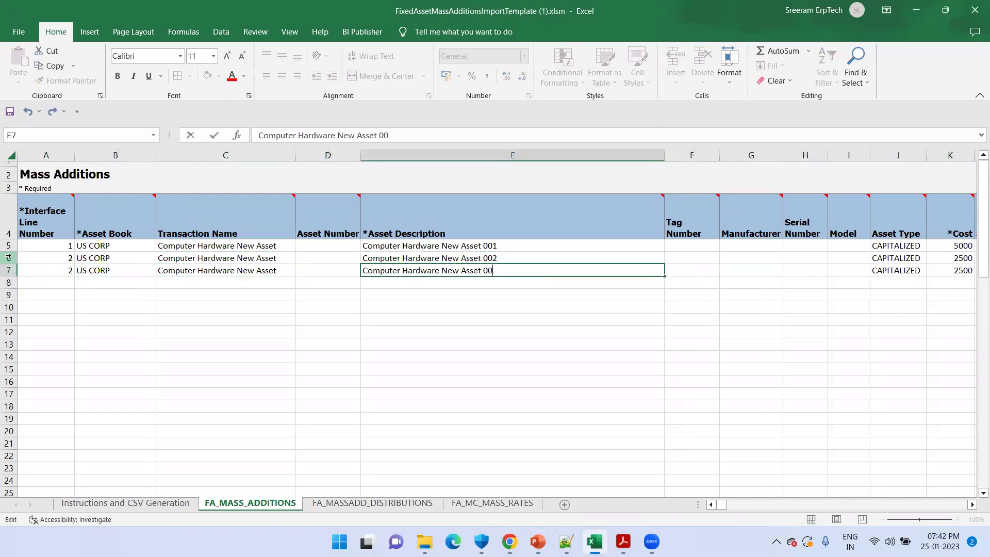
pyautogui.press('Tab')
# Step: Set the Cost of the third asset line to 7500
pyautogui.press('Tab')
pyautogui.press('Tab')
pyautogui.press('Tab')
pyautogui.press('Tab')
pyautogui.press('Tab')
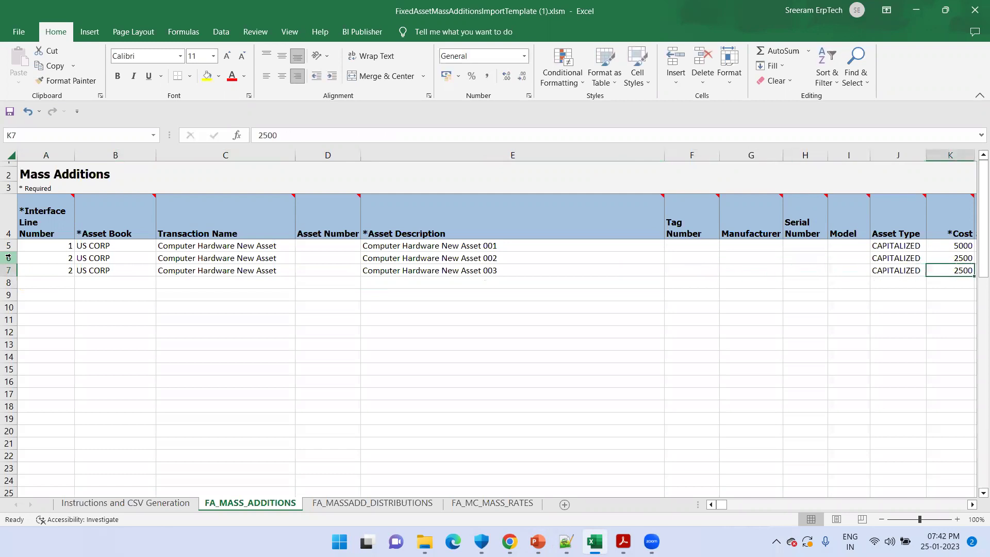
pyautogui.write('7500')
pyautogui.press('Tab')
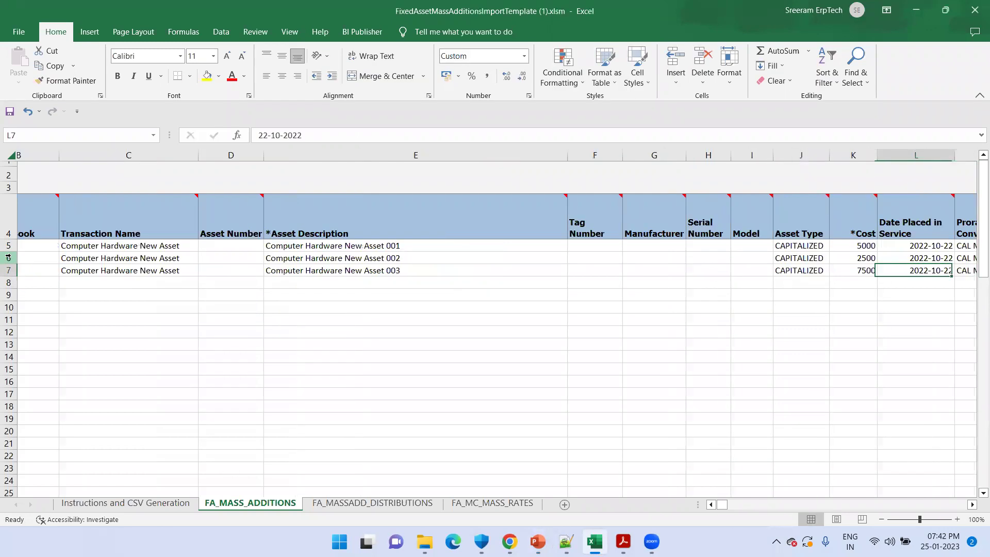
# Step: Set the Asset Units of the third asset line to 10
pyautogui.press('Tab')
pyautogui.press('Tab')
pyautogui.press('Tab')
pyautogui.hotkey('shift', 'Tab')
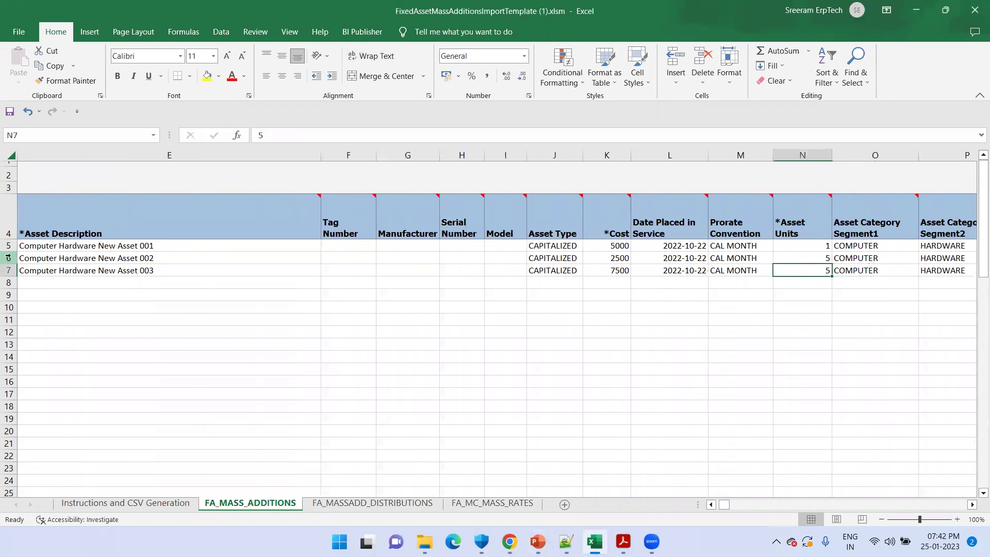
pyautogui.write('10')
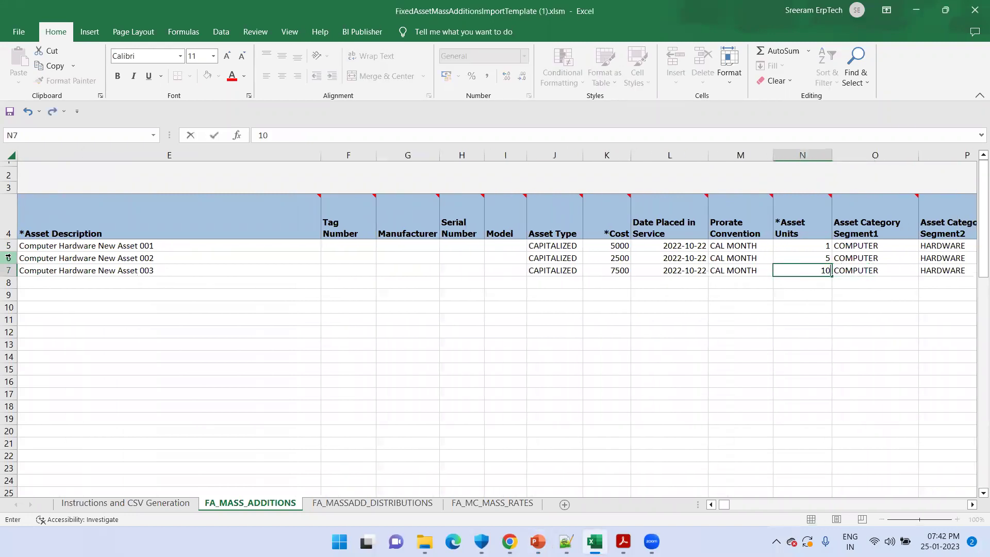
pyautogui.press('Tab')
# Step: Review the third asset line's cost, in-service date, prorate convention, category segments, Posting Status, Queue Name and Feeder System columns
pyautogui.press('Tab')
pyautogui.hotkey('shift', 'Tab')
pyautogui.hotkey('shift', 'Tab')
pyautogui.hotkey('shift', 'Tab')
pyautogui.hotkey('shift', 'Tab')
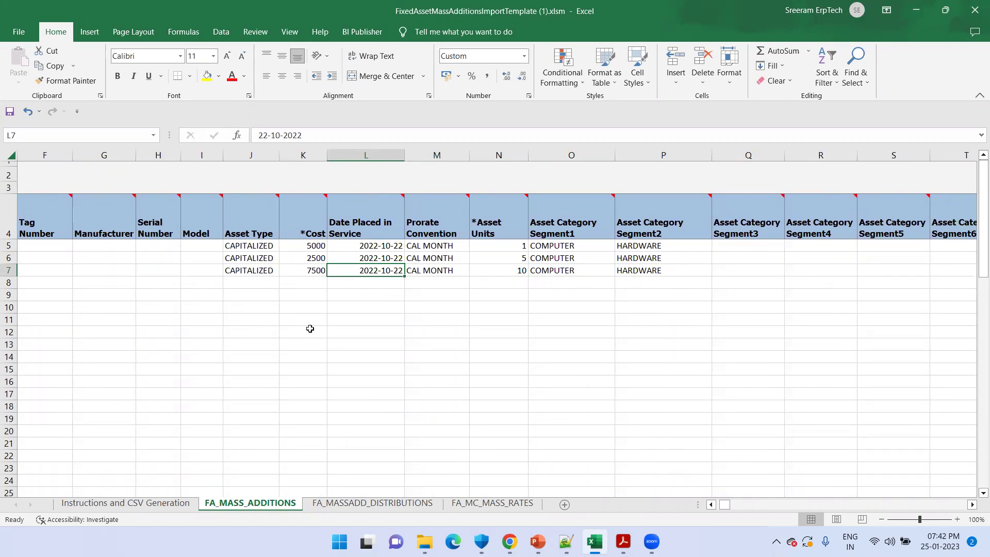
pyautogui.press('Left')
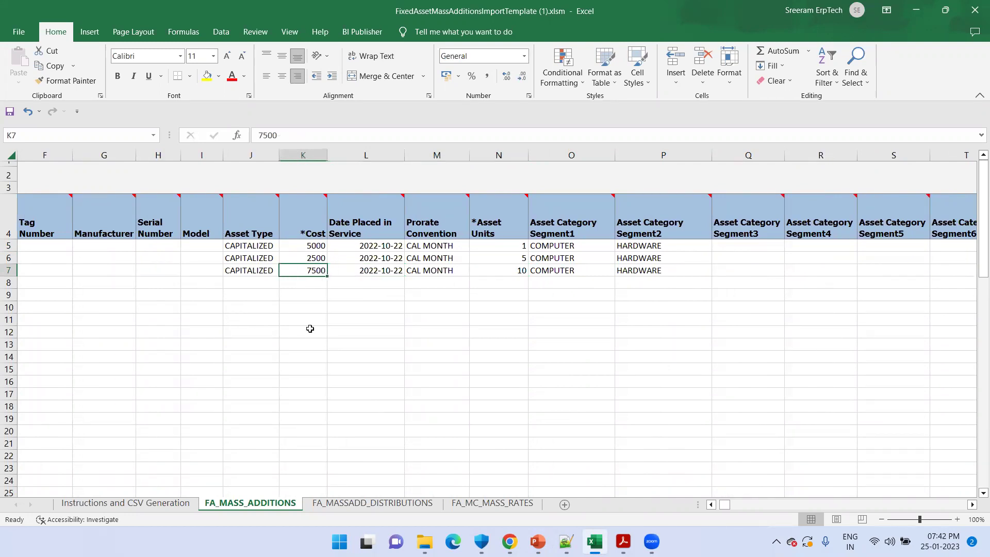
pyautogui.press('Right')
pyautogui.press('Right')
pyautogui.press('Right')
pyautogui.press('Right')
pyautogui.press('Right')
pyautogui.press('Right')
pyautogui.press('Right')
pyautogui.press('Right')
pyautogui.press('Right')
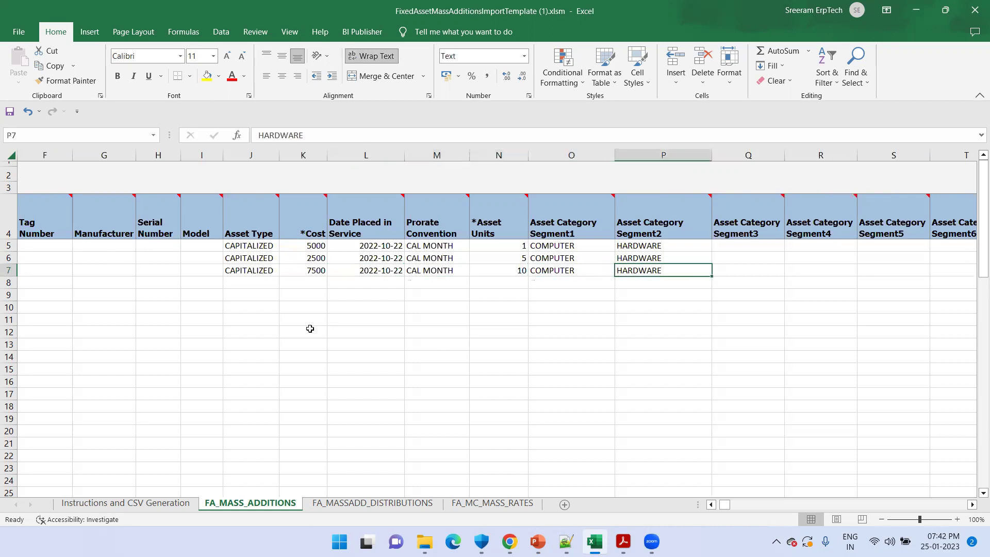
pyautogui.press('Right')
pyautogui.press('Right')
pyautogui.press('Right')
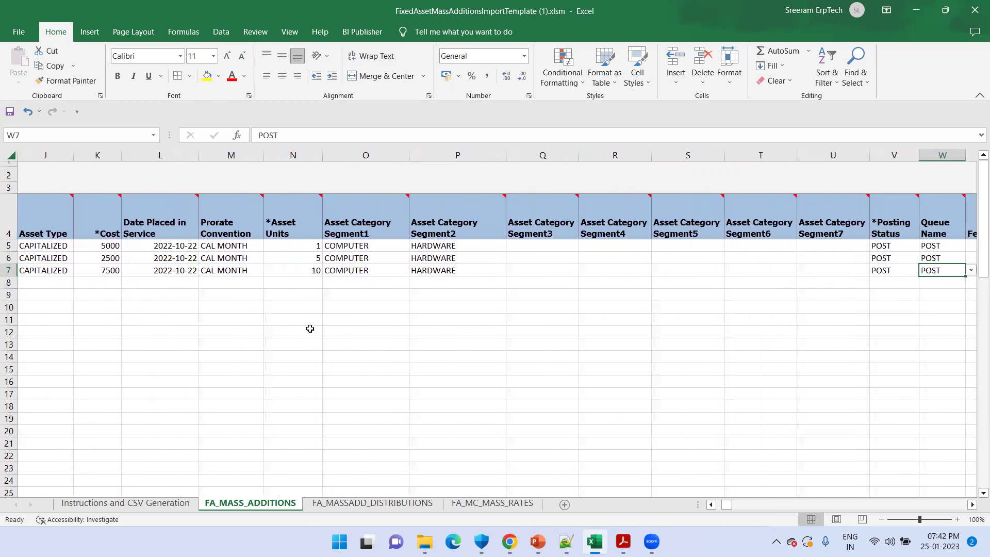
pyautogui.press('Left')
pyautogui.press('Left')
pyautogui.press('Left')
pyautogui.press('Right')
pyautogui.press('Right')
pyautogui.press('Right')
pyautogui.press('Right')
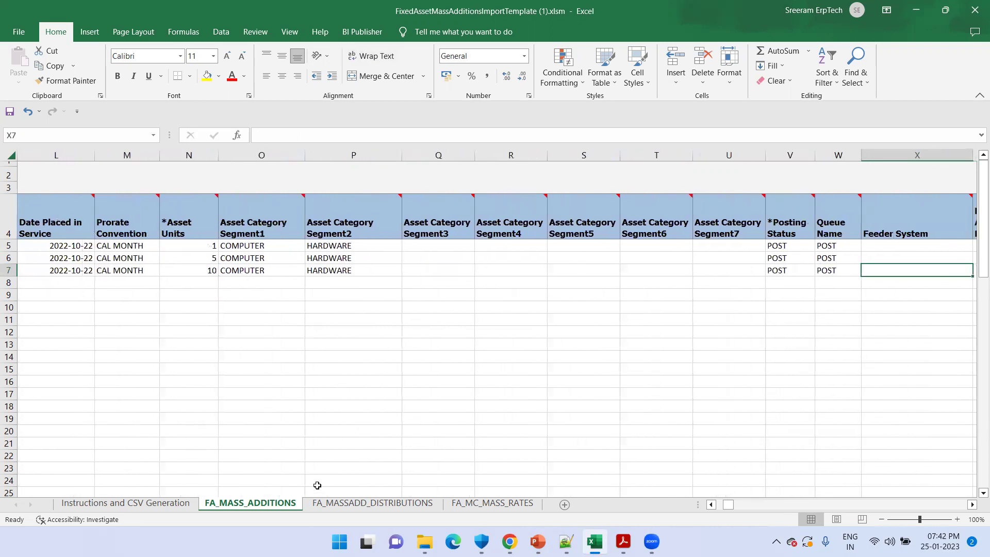
# Step: Set the Interface Line Number of the third asset line to 3
pyautogui.press('Home')
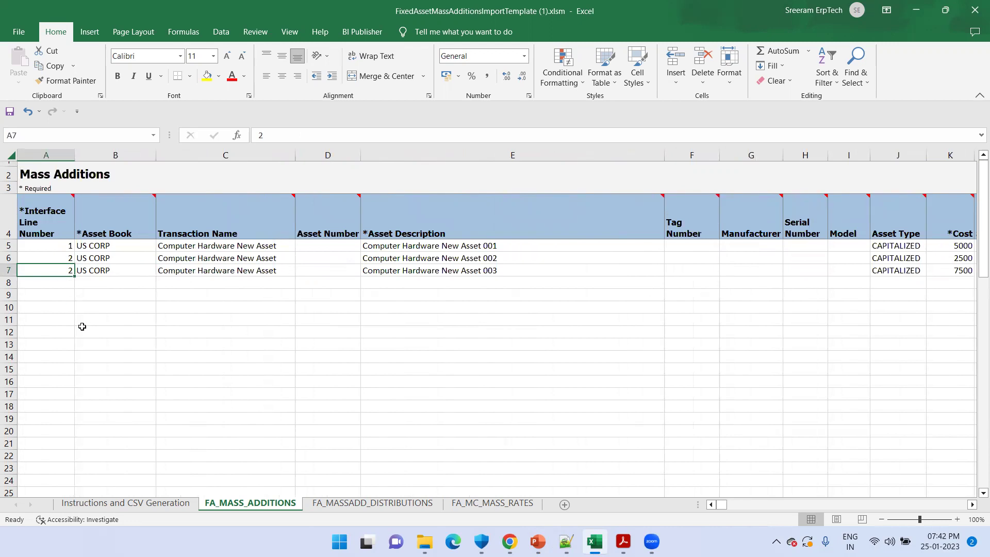
pyautogui.write('3')
pyautogui.click(158, 328)
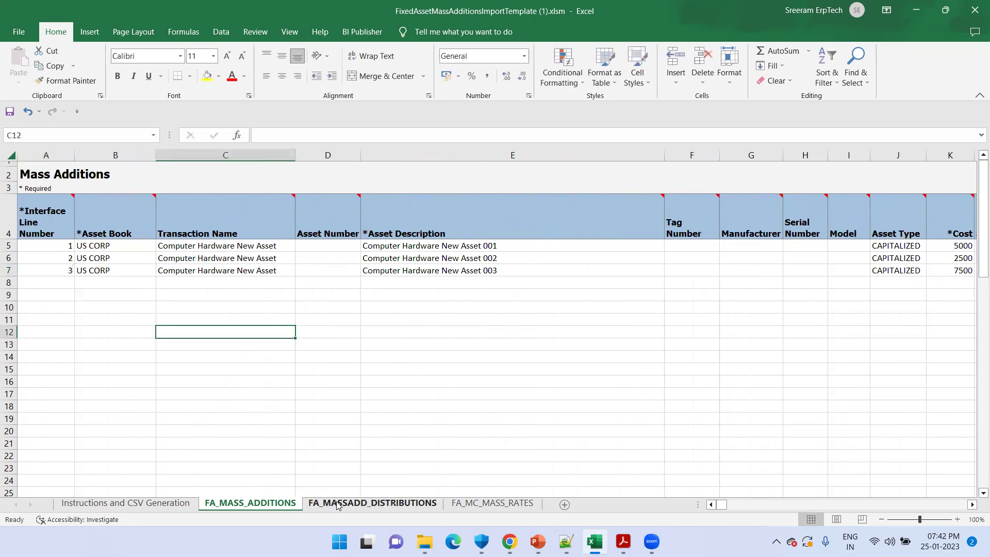
# Step: Duplicate the second line on FA_MASSADD_DISTRIBUTIONS into row 7 and set its Interface Line Number to 3
pyautogui.click(338, 503)
pyautogui.click(8, 237)
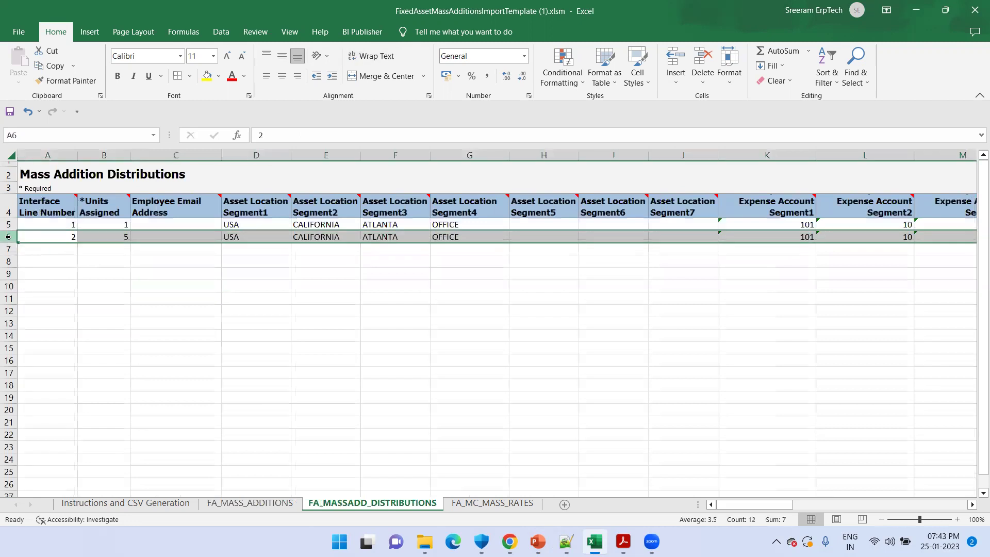
pyautogui.hotkey('ctrl', 'c')
pyautogui.press('Down')
pyautogui.hotkey('ctrl', 'v')
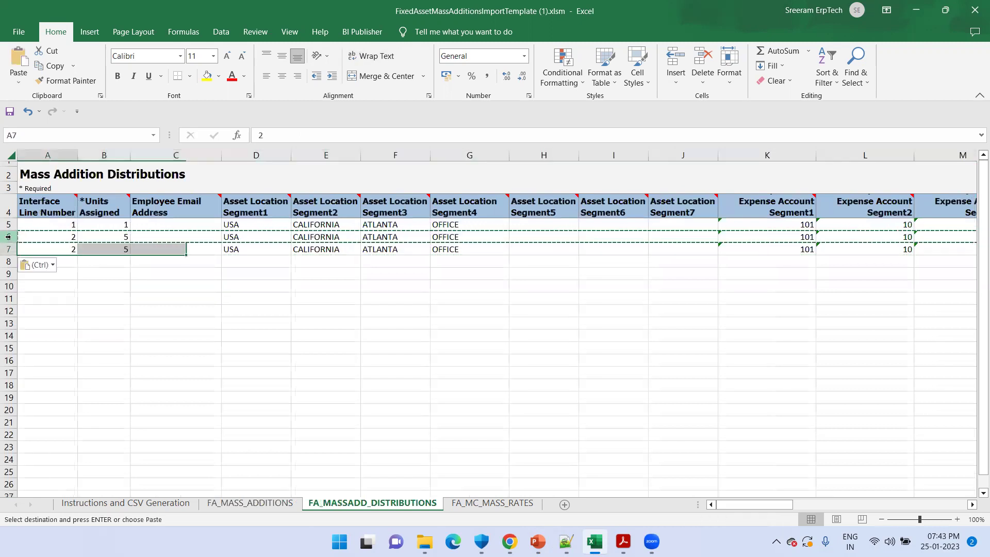
pyautogui.write('4')
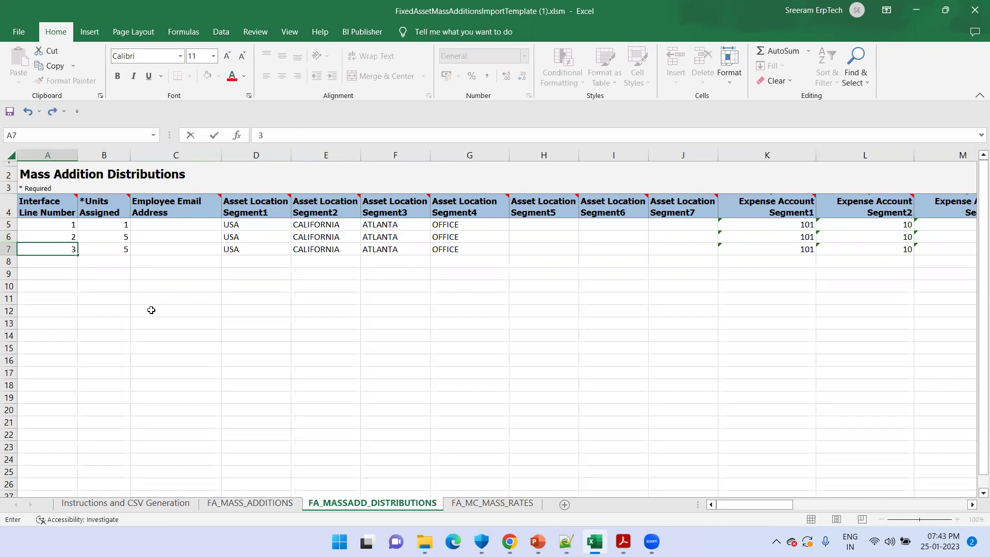
# Step: Check the third asset line's Asset Units on the FA_MASS_ADDITIONS sheet
pyautogui.click(250, 503)
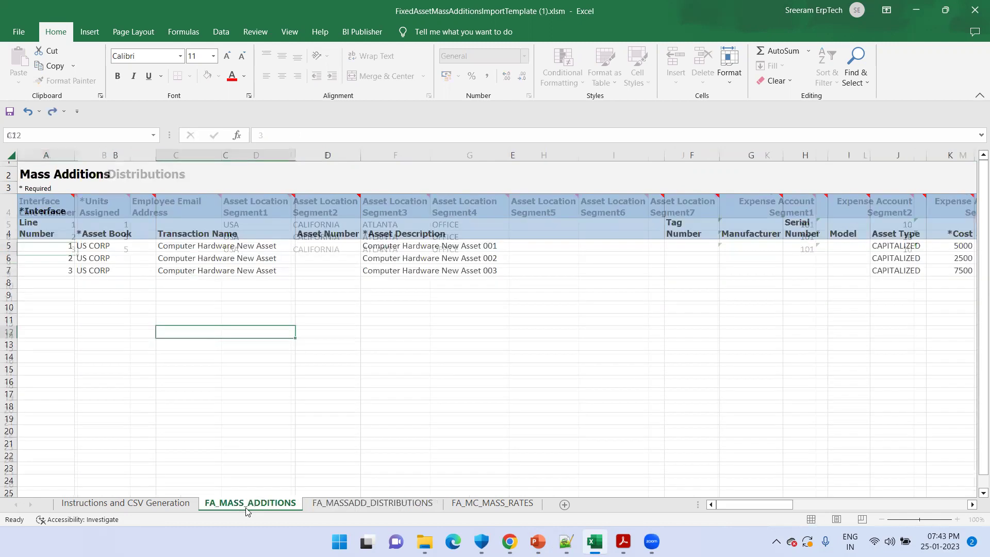
pyautogui.click(674, 277)
pyautogui.press('Right')
pyautogui.press('Right')
pyautogui.press('Right')
pyautogui.press('Right')
pyautogui.press('Right')
pyautogui.press('Right')
pyautogui.press('Right')
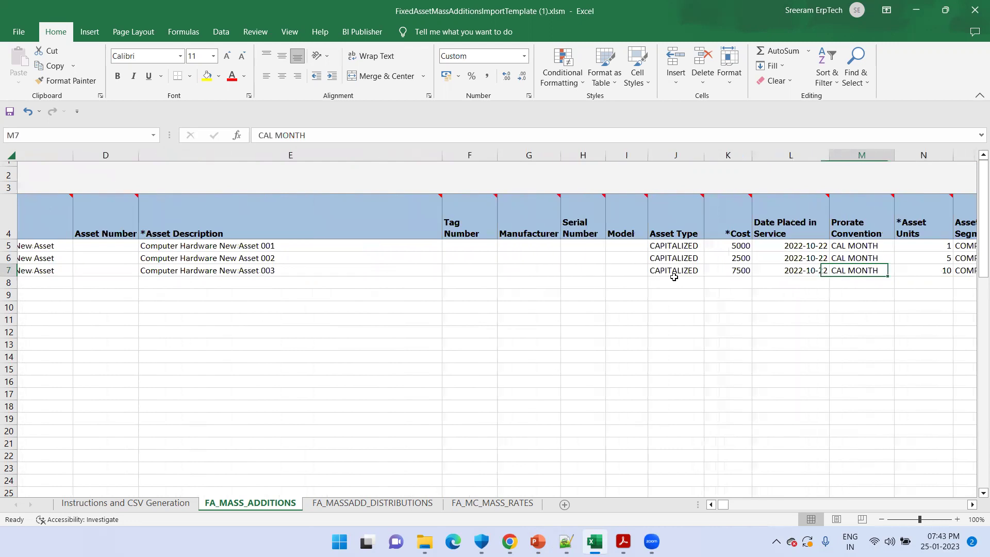
pyautogui.press('Right')
# Step: Set Units Assigned for the third line on FA_MASSADD_DISTRIBUTIONS to 10
pyautogui.click(407, 500)
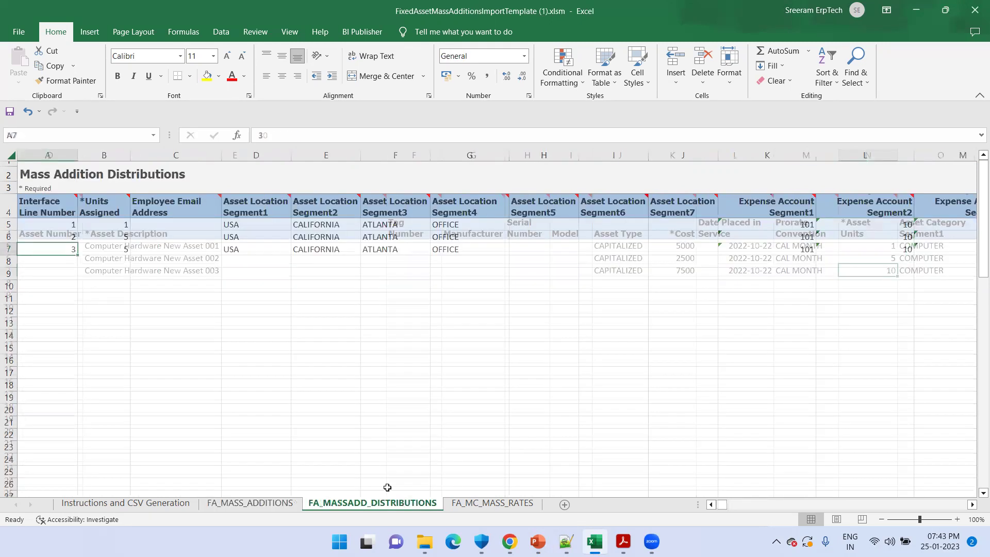
pyautogui.press('Right')
pyautogui.write('10')
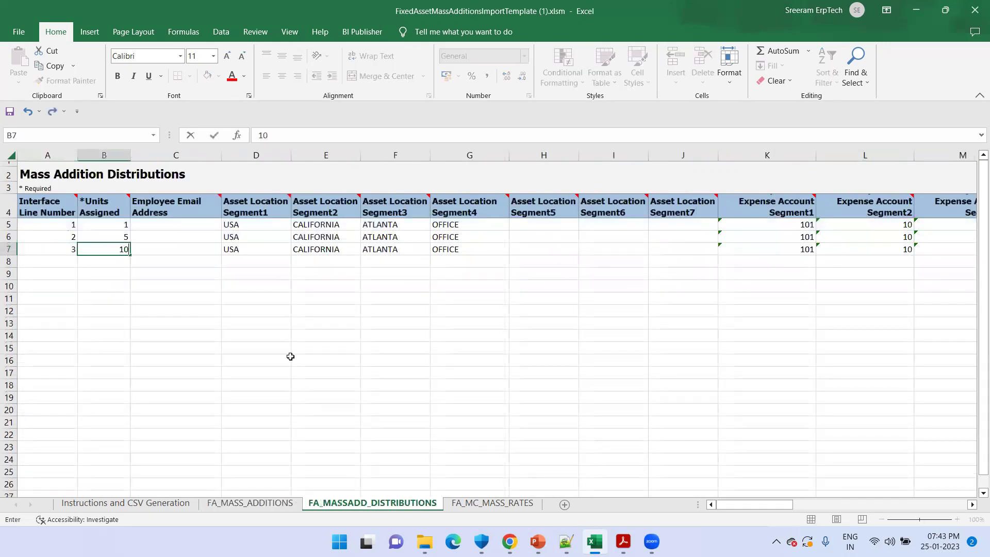
pyautogui.click(268, 257)
pyautogui.click(264, 247)
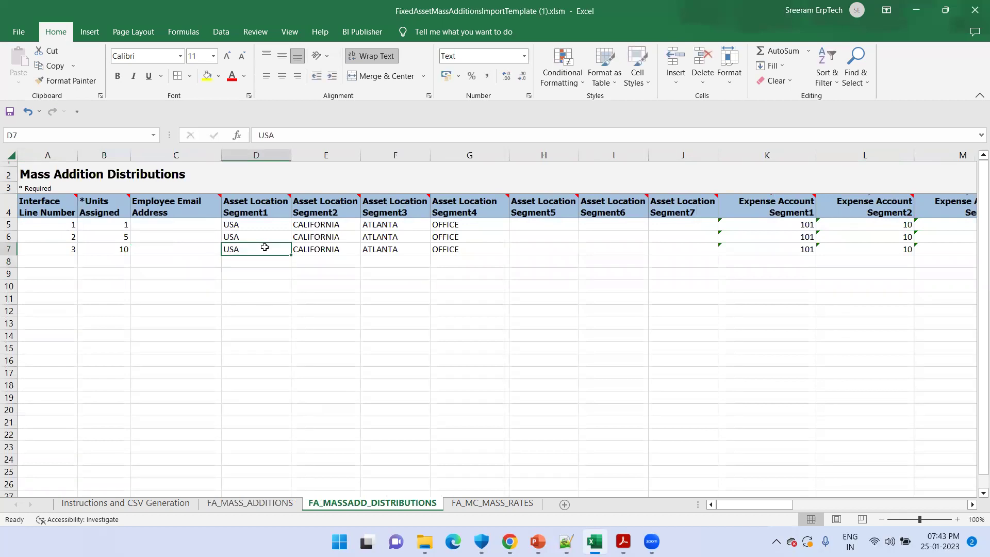
# Step: Generate the CSV files from the Instructions and CSV Generation sheet, saving the archive as FaMassAddition.zip in the FixedAsset_MassAdditionFBDI folder
pyautogui.click(253, 503)
pyautogui.click(177, 502)
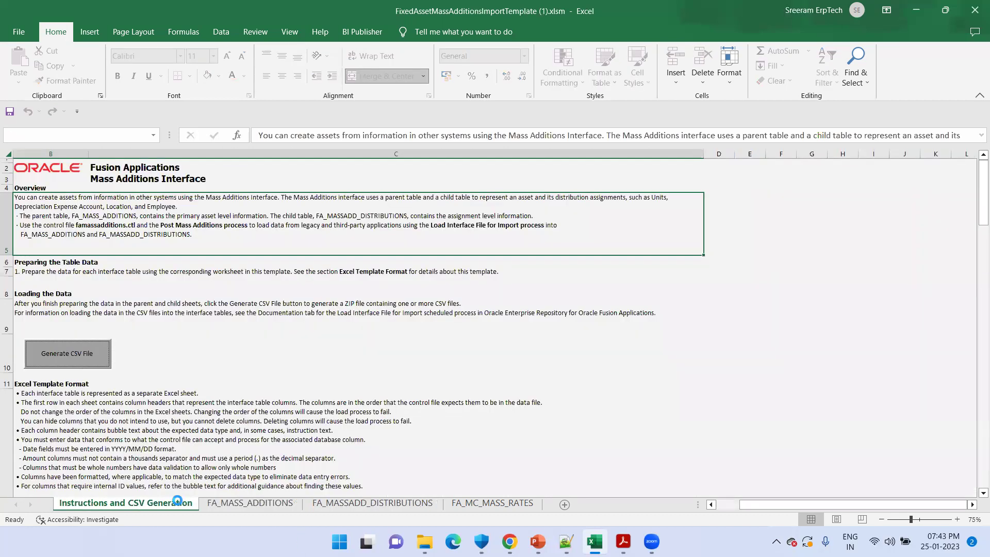
pyautogui.click(53, 352)
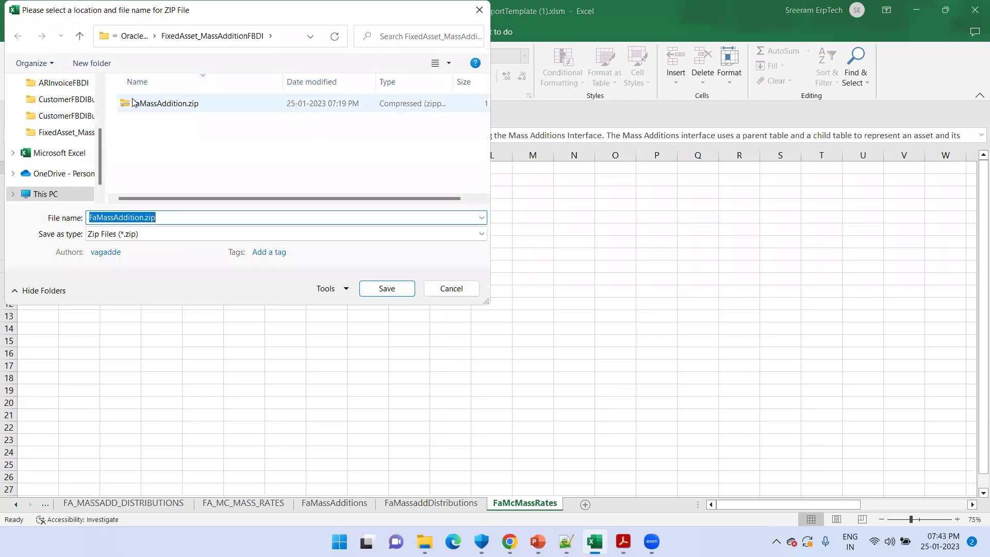
pyautogui.click(154, 103)
pyautogui.click(404, 290)
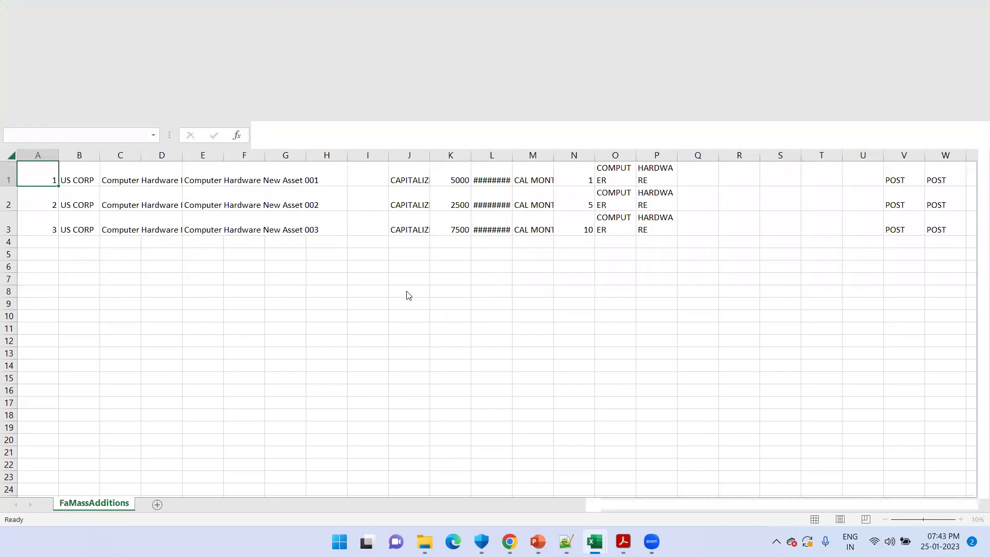
# Step: Save FaMassAdditions.csv and FaMassaddDistributions.csv in the FixedAsset_MassAdditionFBDI folder and complete the file generation
pyautogui.click(392, 292)
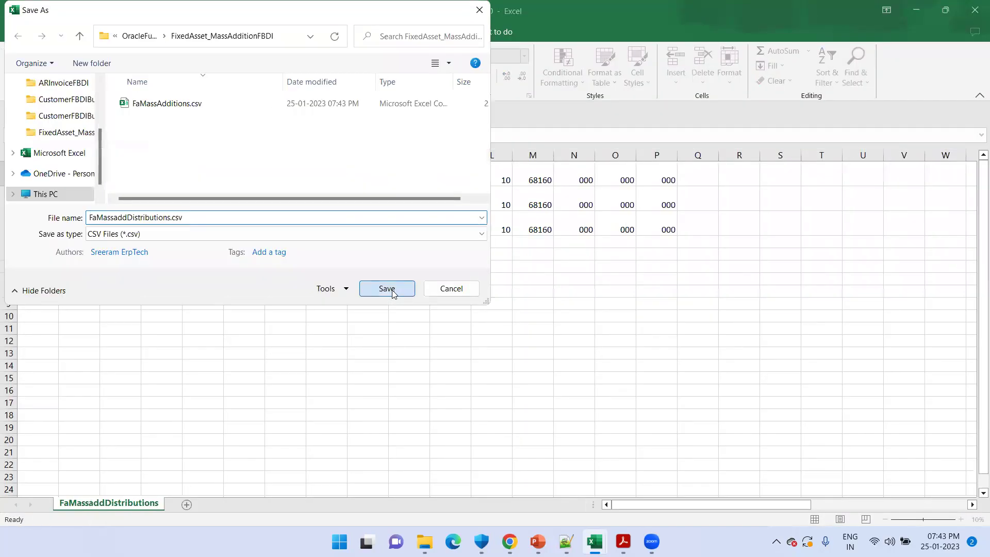
pyautogui.click(391, 289)
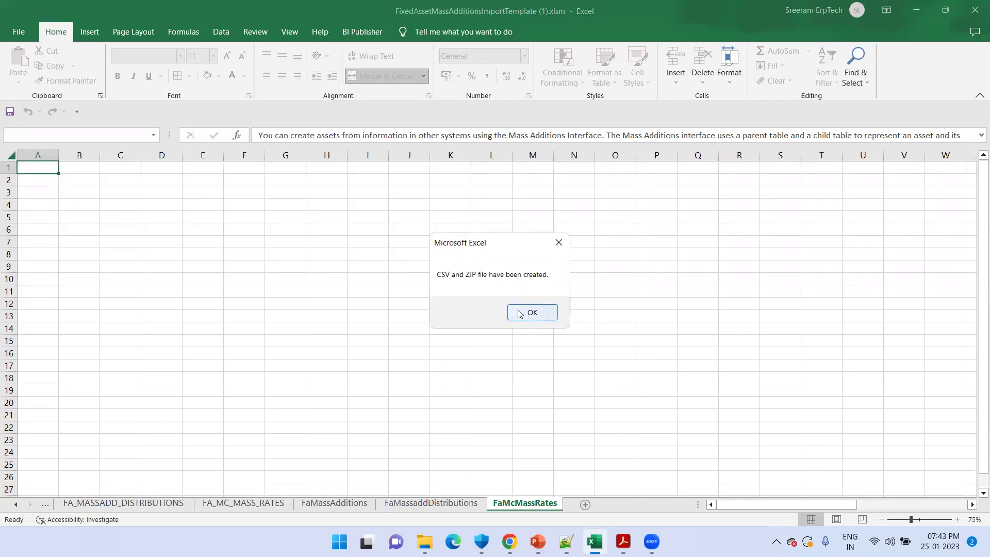
pyautogui.click(519, 314)
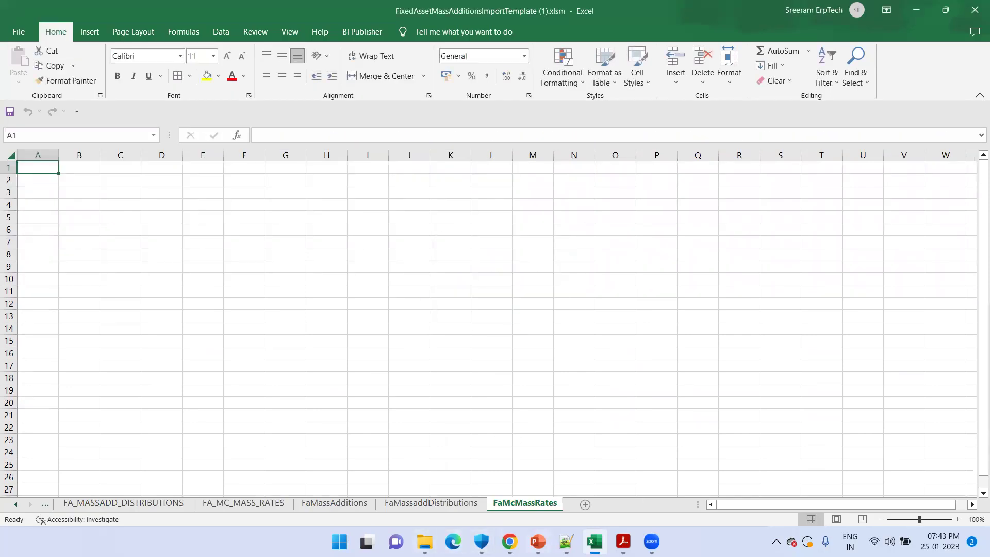
# Step: Switch to Oracle Fusion in Chrome and start a new scheduled process for the job Load Interface File for Import
pyautogui.click(509, 541)
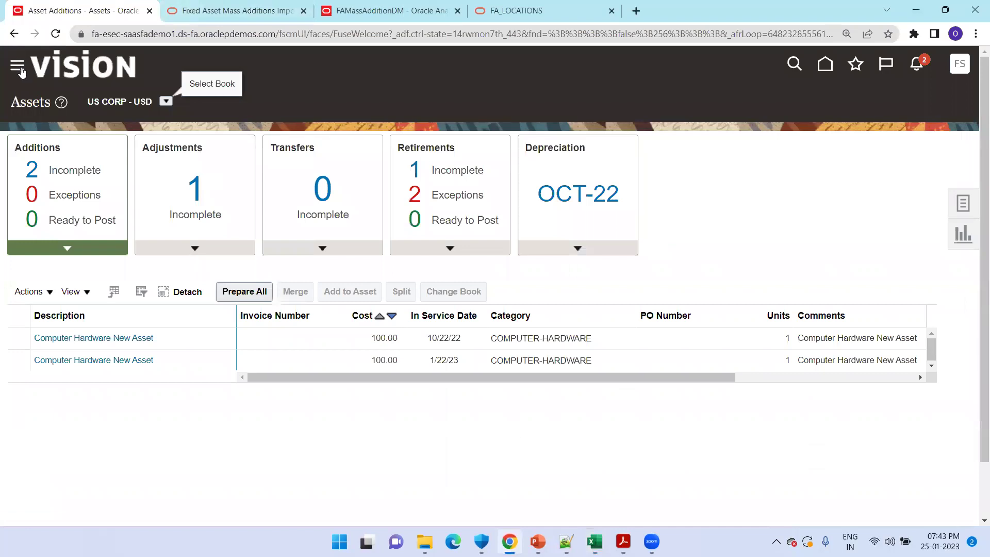
pyautogui.scroll(-15, 132, 390)
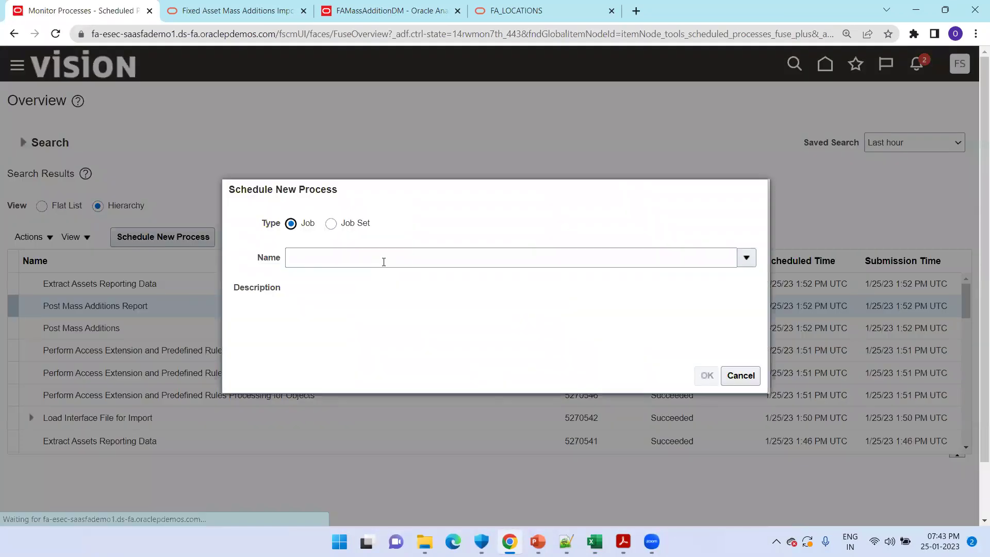
pyautogui.click(383, 261)
pyautogui.write('Load Int%')
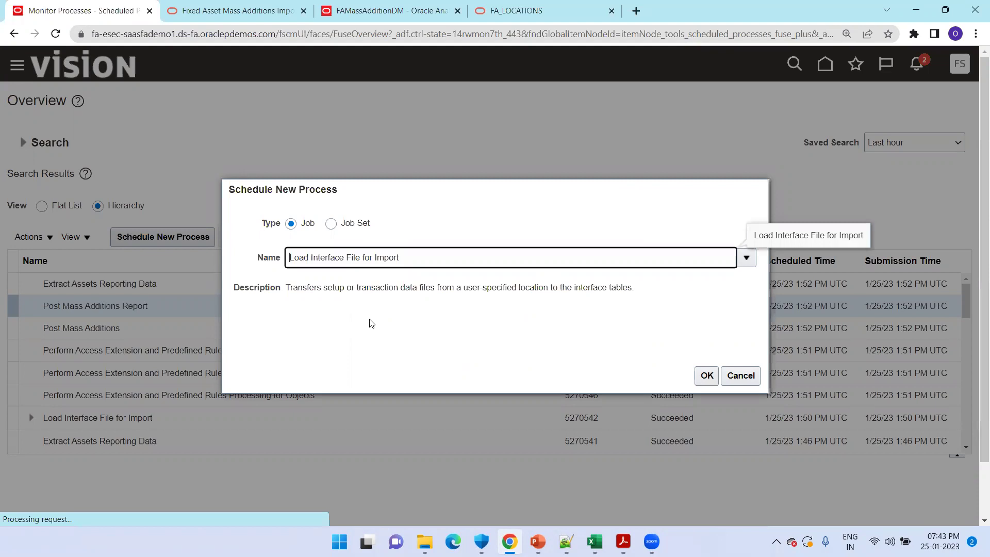
pyautogui.click(707, 376)
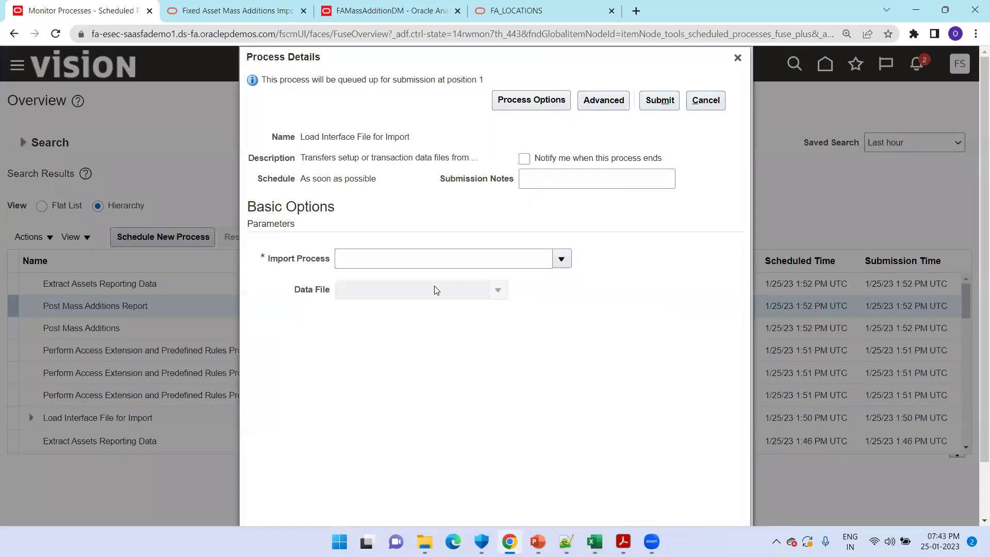
# Step: Set the Import Process of the Load Interface File for Import job to Post Mass Additions
pyautogui.click(426, 258)
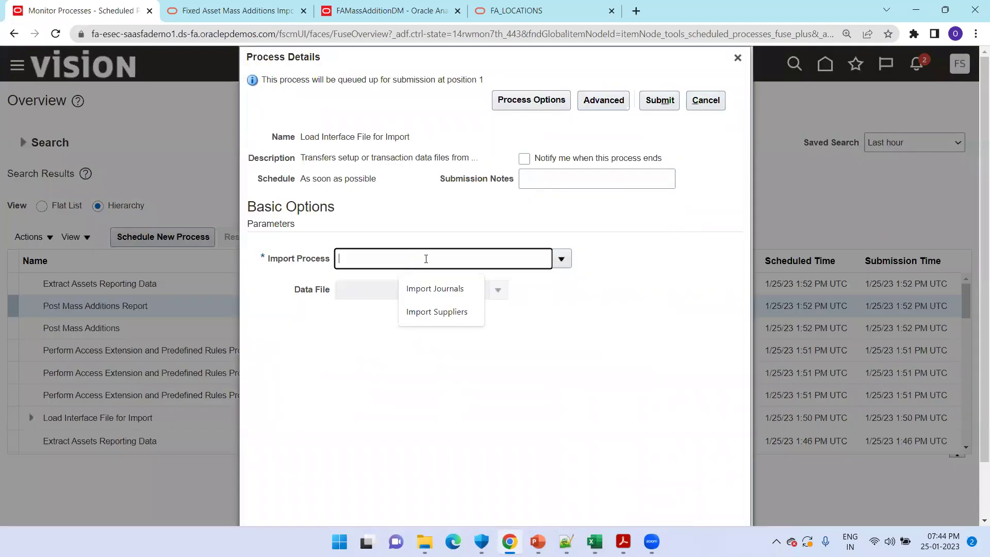
pyautogui.click(562, 258)
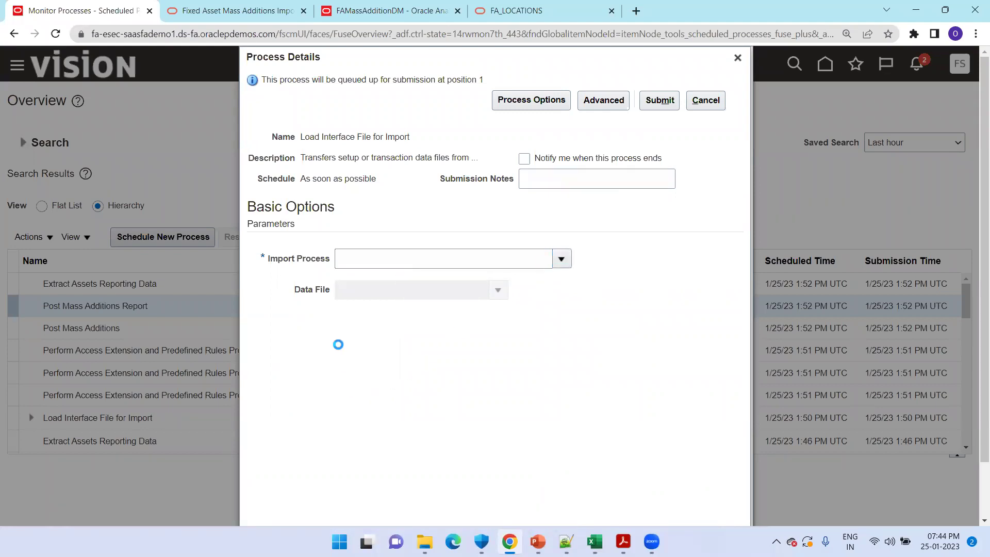
pyautogui.scroll(-1, 338, 344)
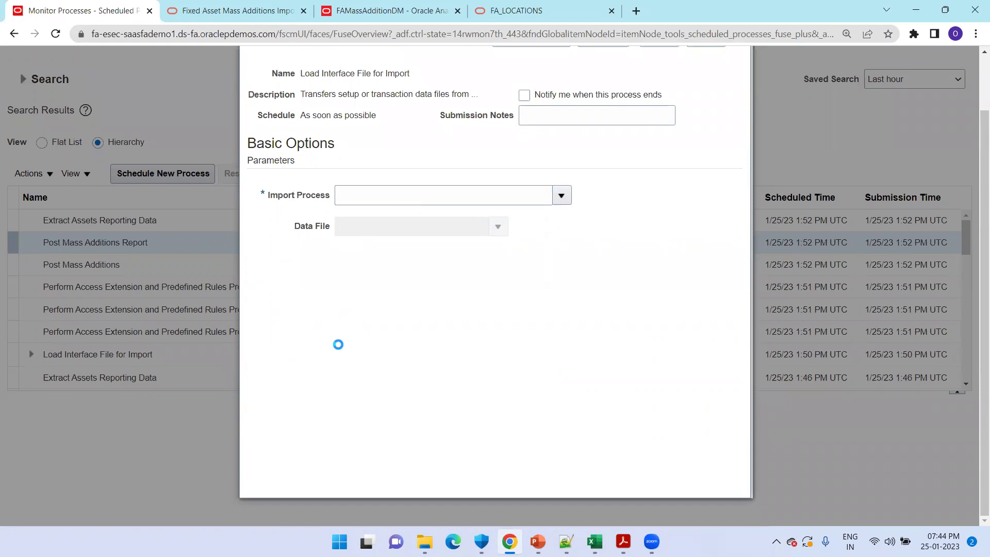
pyautogui.scroll(1, 338, 344)
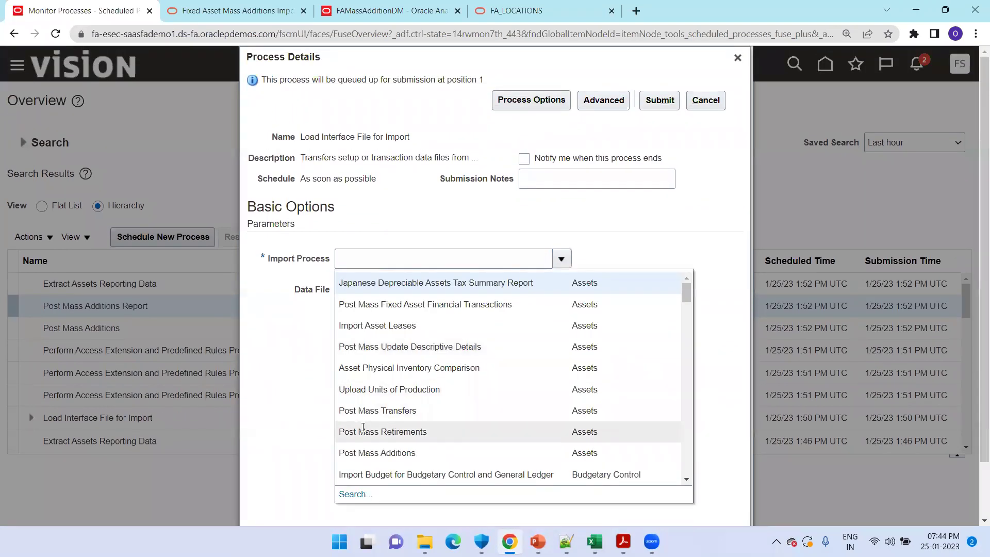
pyautogui.click(364, 453)
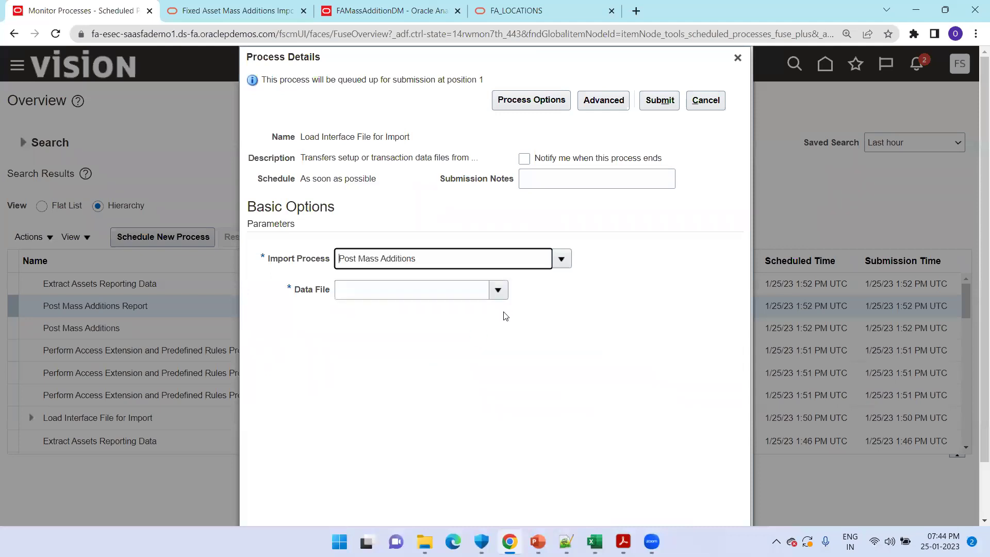
# Step: Upload FaMassAddition.zip from the FixedAsset_MassAdditionFBDI folder as the data file and submit the load process
pyautogui.click(499, 292)
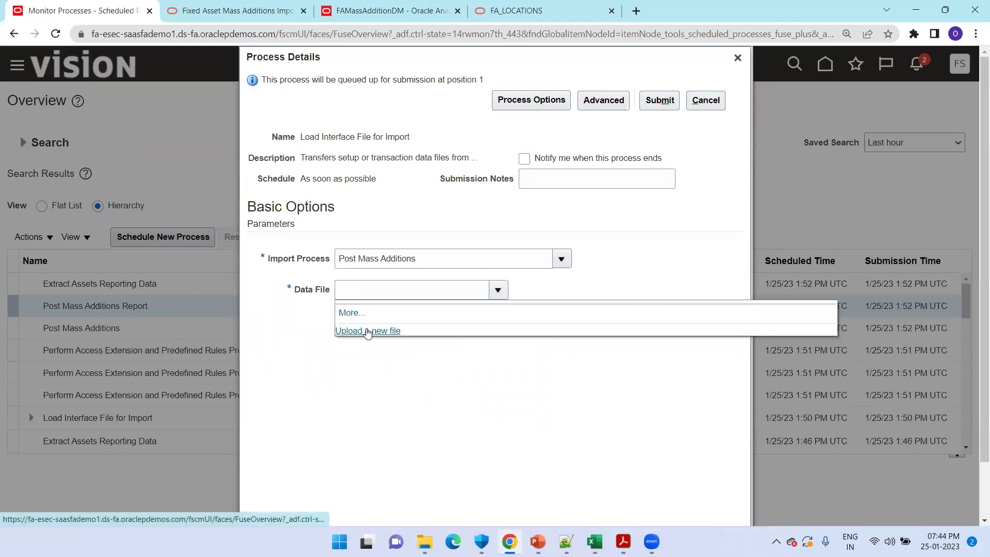
pyautogui.click(367, 331)
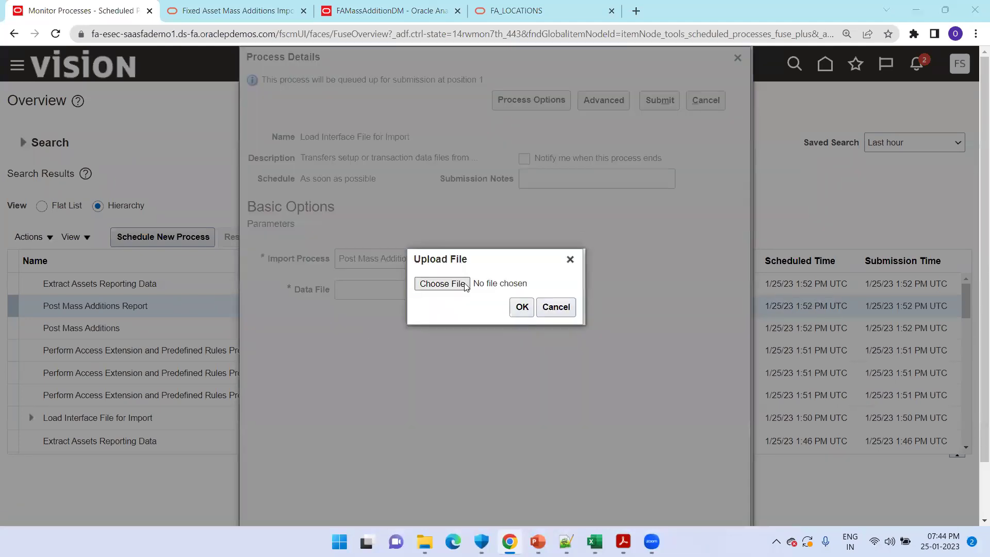
pyautogui.click(442, 284)
pyautogui.click(170, 167)
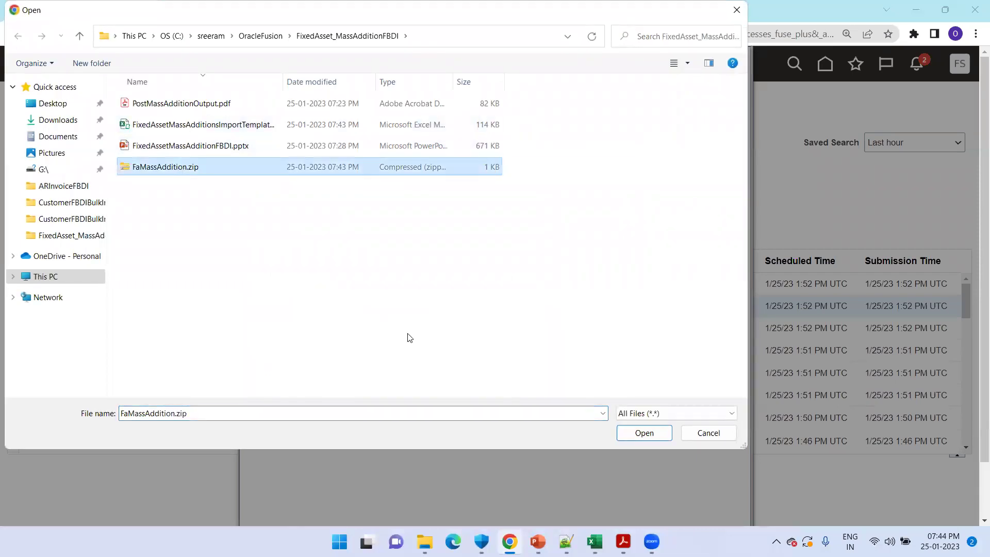
pyautogui.click(642, 432)
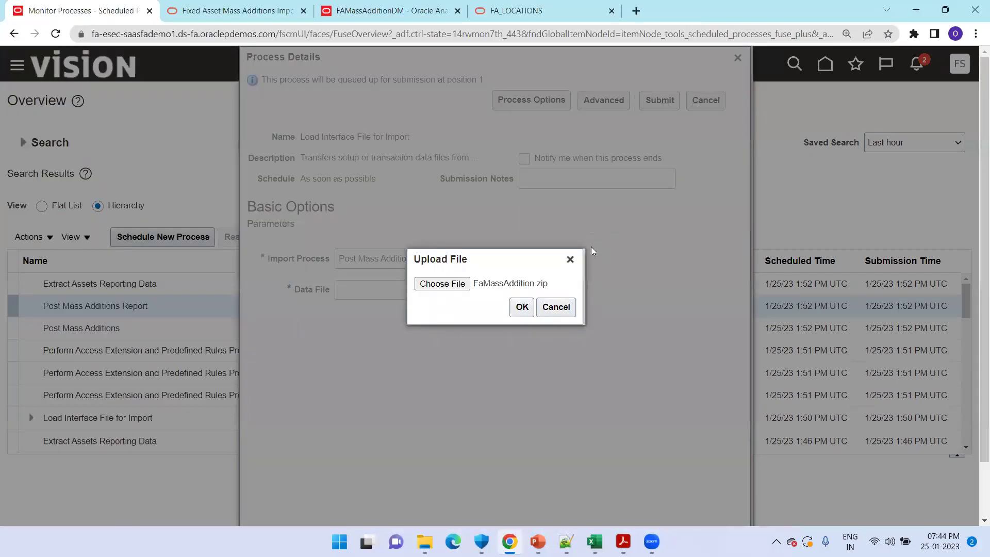
pyautogui.click(522, 307)
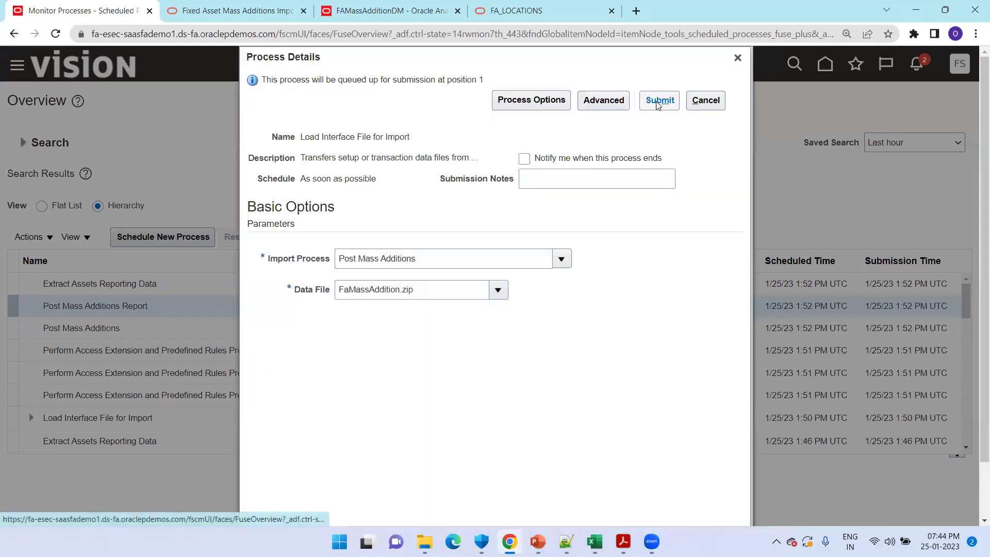
pyautogui.click(658, 100)
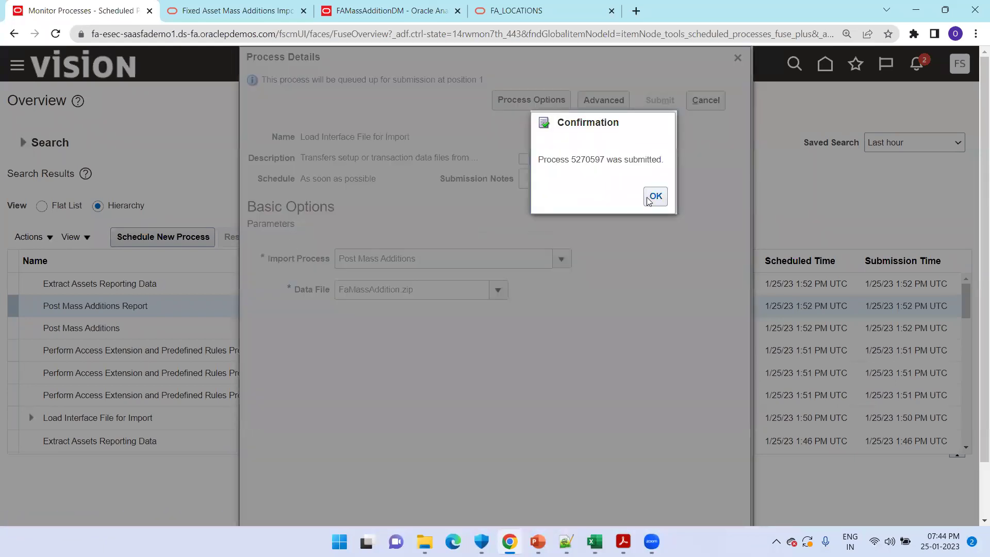
pyautogui.click(649, 198)
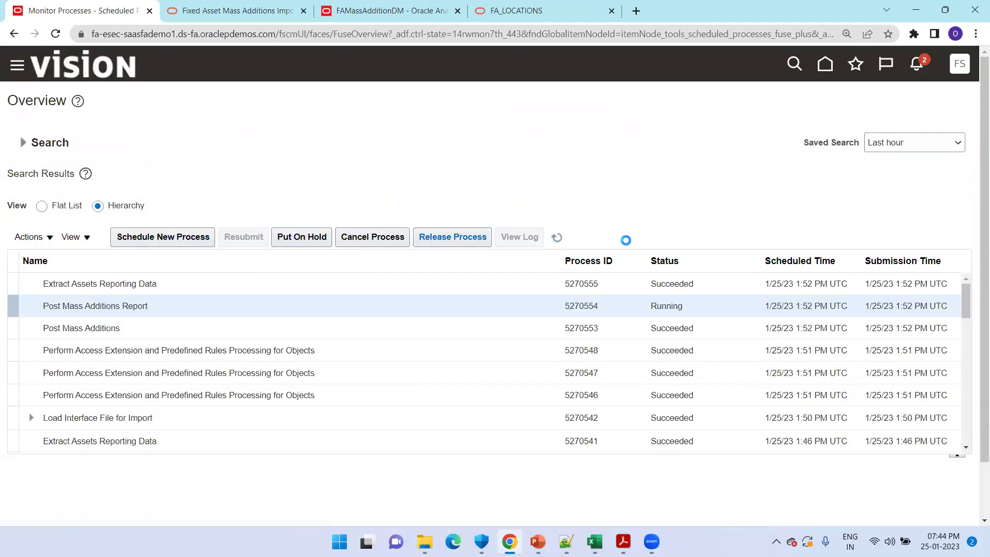
# Step: Refresh the scheduled processes, expand the newest Load Interface File for Import run, and check the process statuses in Flat List view
pyautogui.click(557, 239)
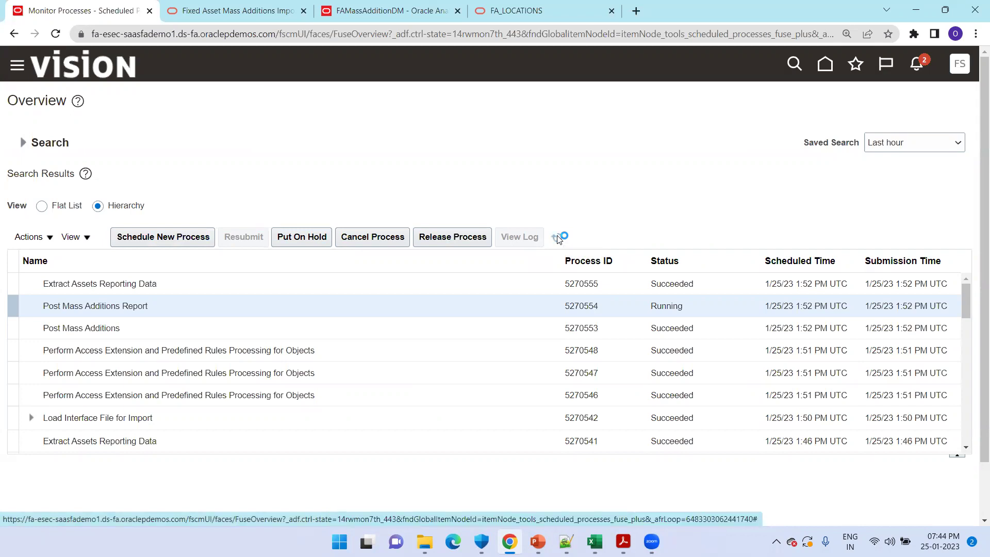
pyautogui.click(557, 238)
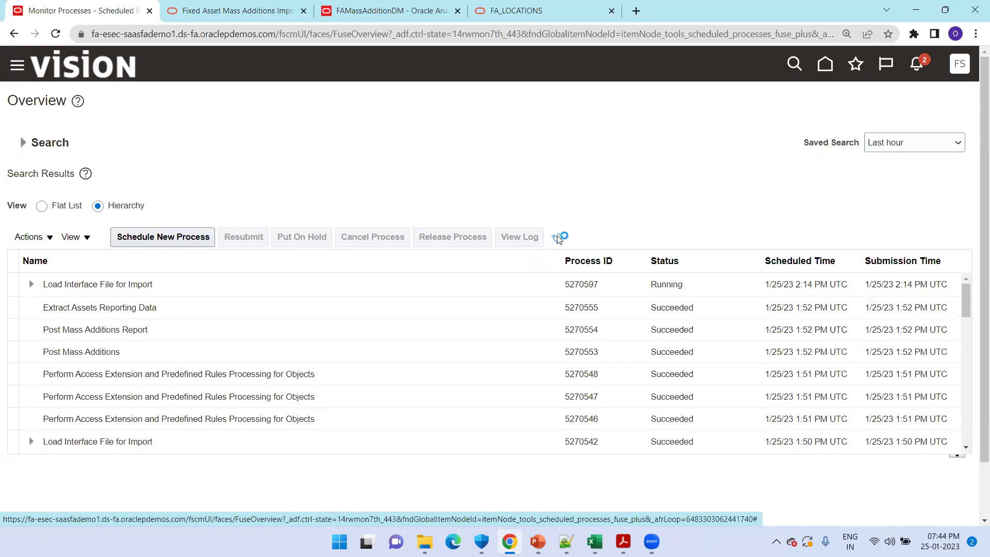
pyautogui.click(557, 238)
pyautogui.click(32, 290)
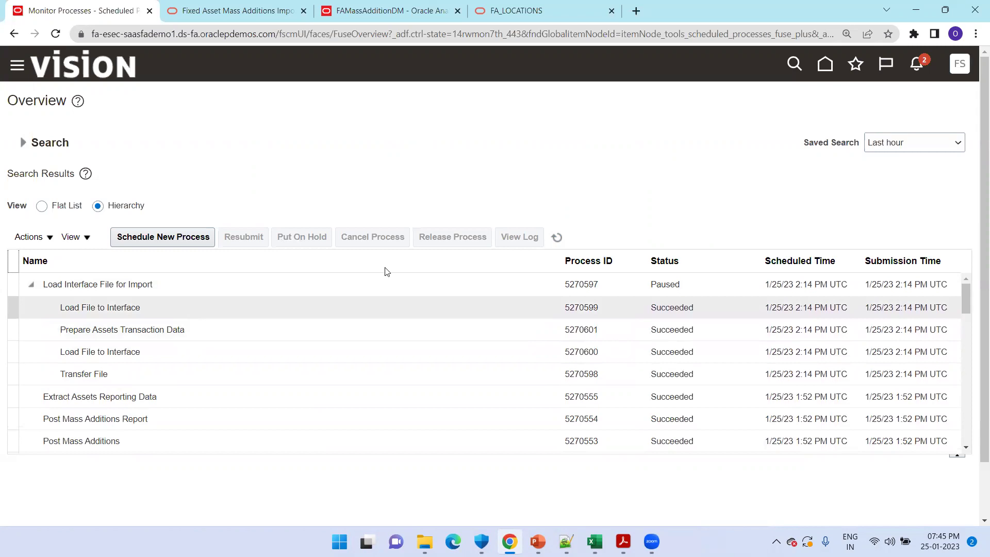
pyautogui.click(554, 237)
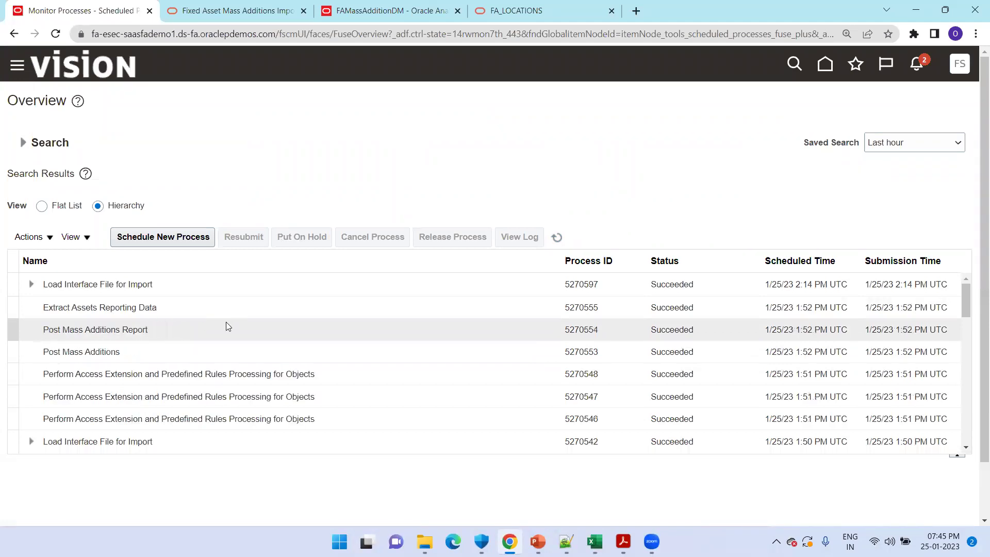
pyautogui.click(42, 206)
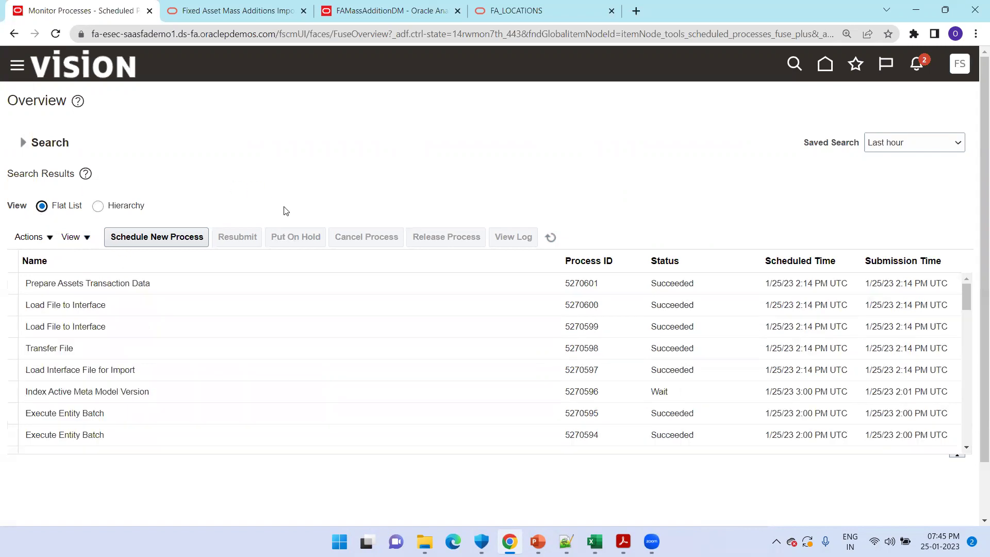
pyautogui.click(551, 237)
# Step: Reload the FAMassAdditionDM data in its browser tab and search for "status" to examine the posting status of the mass addition lines
pyautogui.click(375, 11)
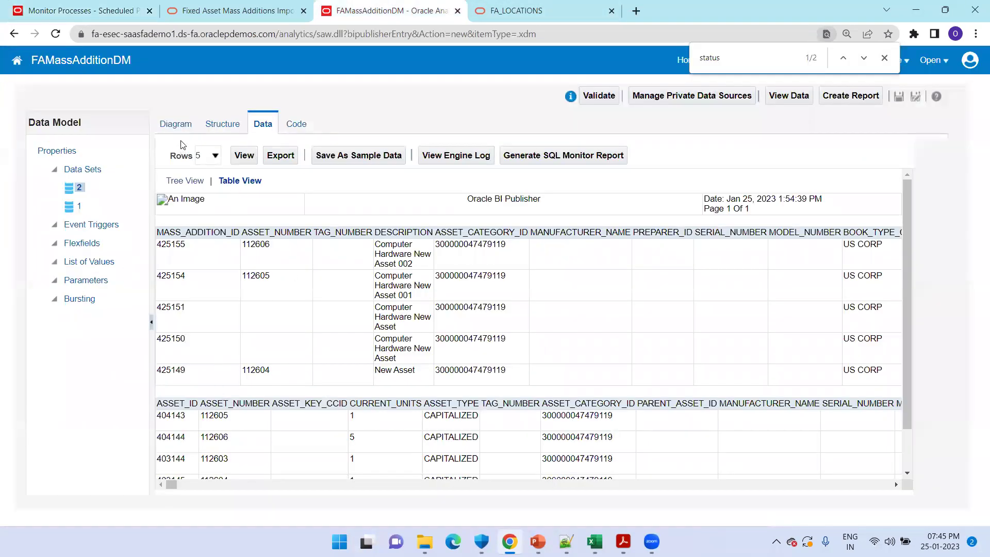
pyautogui.click(243, 155)
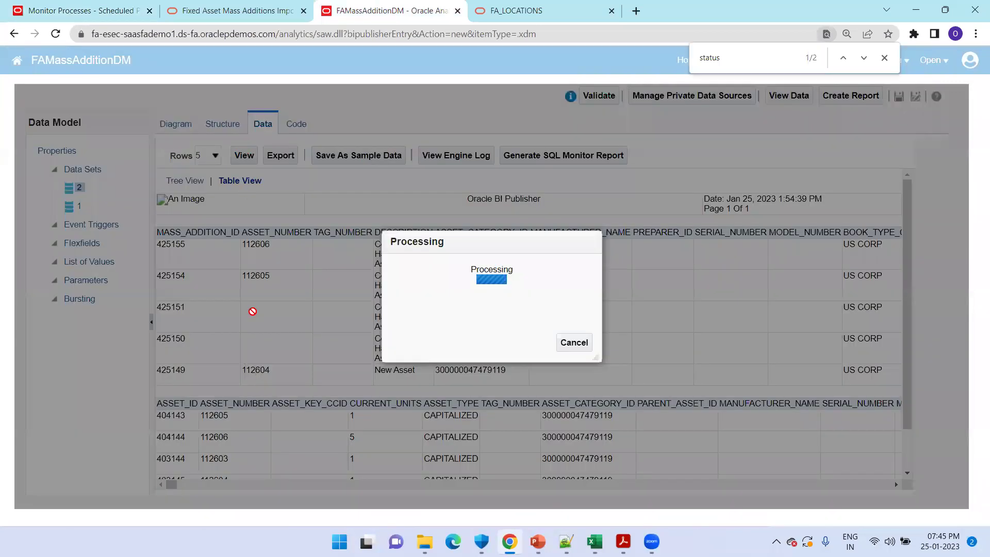
pyautogui.moveTo(502, 240); pyautogui.dragTo(279, 159)
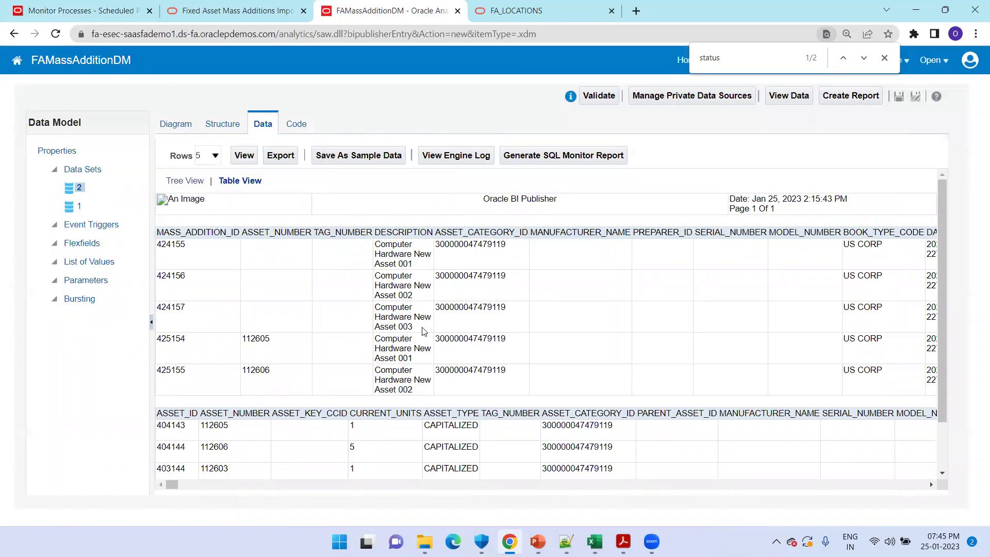
pyautogui.moveTo(423, 331); pyautogui.dragTo(319, 283)
pyautogui.click(318, 283)
pyautogui.scroll(-2, 281, 387)
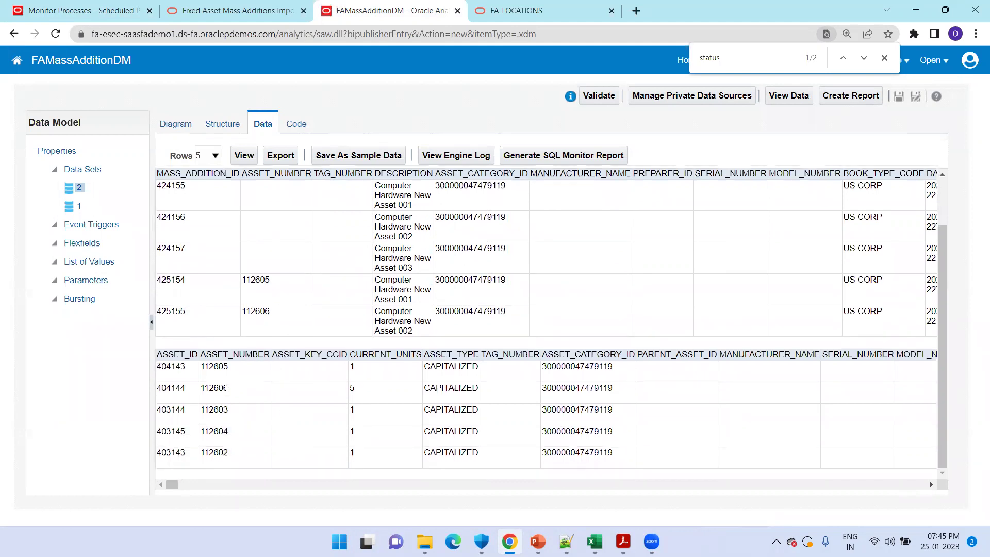
pyautogui.scroll(2, 512, 354)
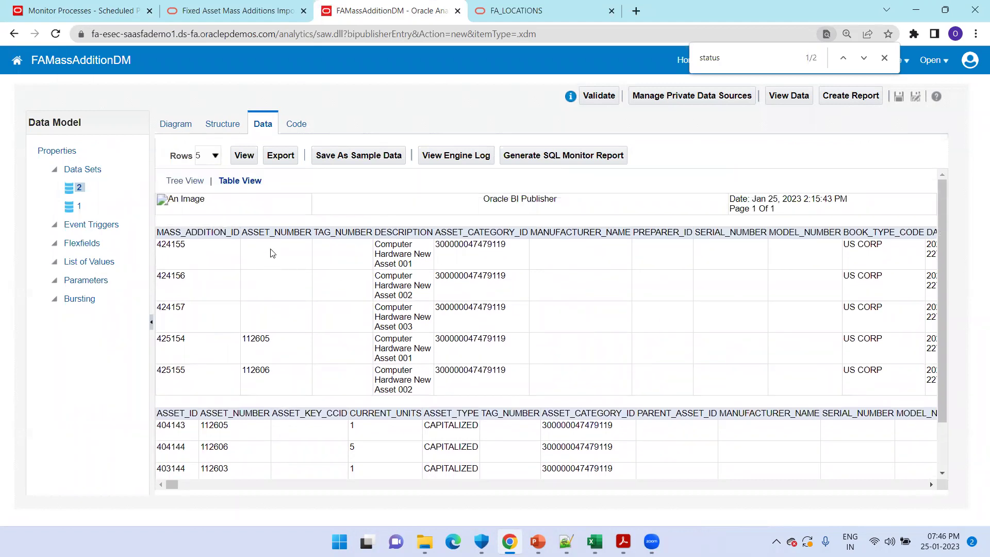
pyautogui.hotkey('ctrl', 'f')
pyautogui.write('status')
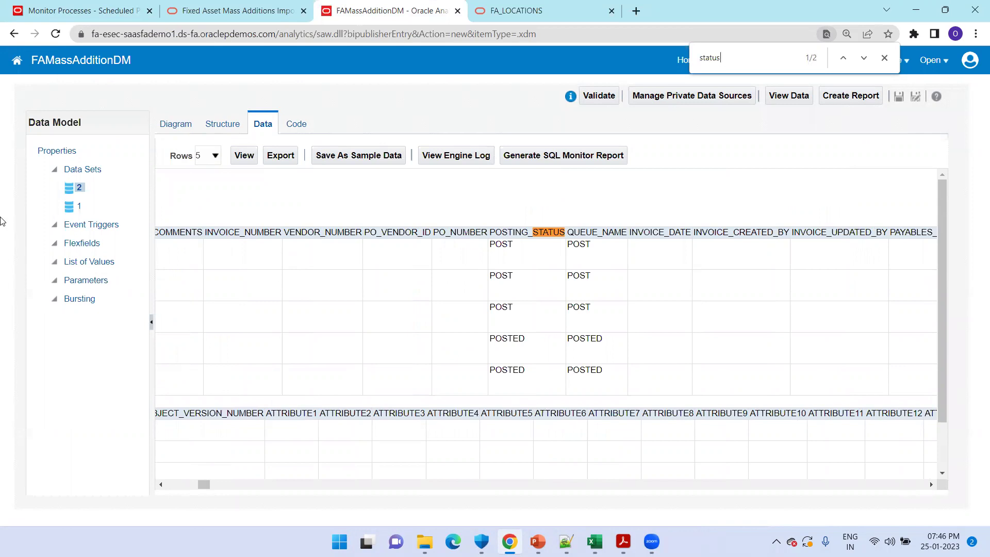
# Step: Return to Oracle Fusion, open the Assets work area under Fixed Assets, and list the additions that are Ready to Post
pyautogui.click(71, 14)
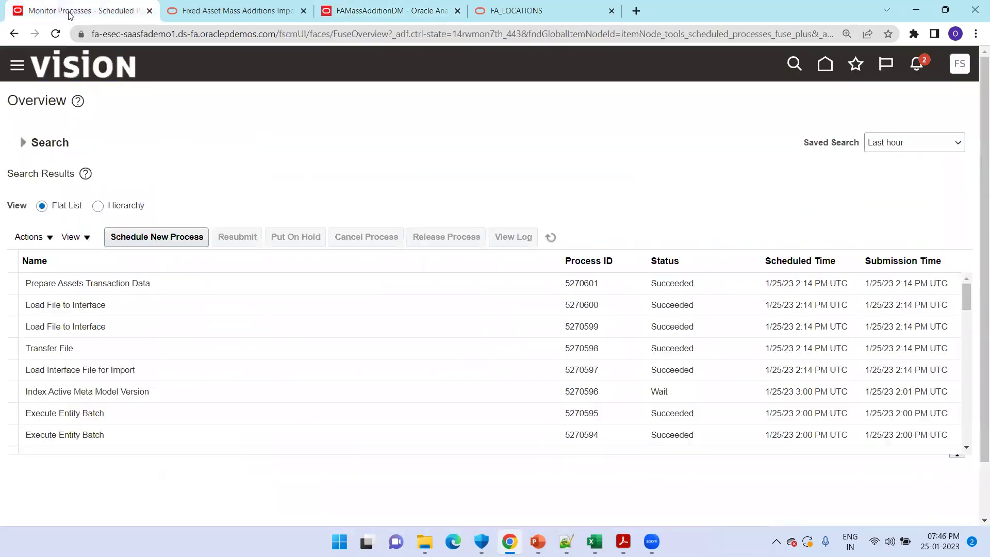
pyautogui.click(17, 65)
pyautogui.scroll(-6, 210, 315)
pyautogui.scroll(-6, 210, 317)
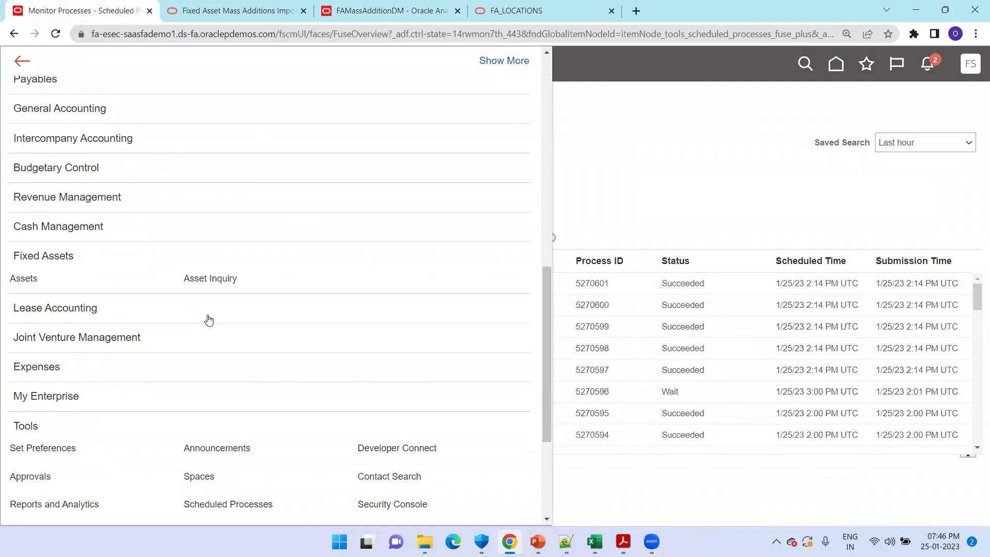
pyautogui.scroll(10, 174, 307)
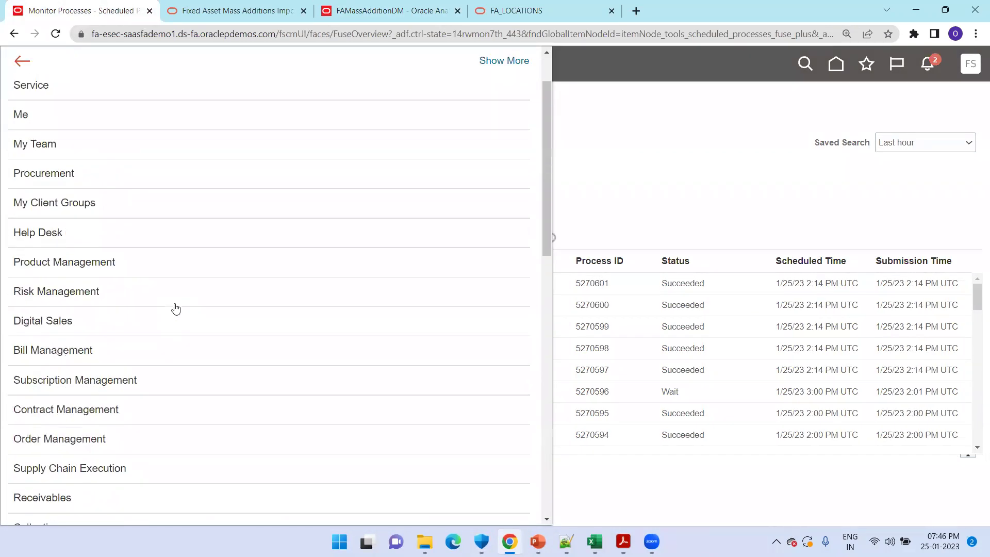
pyautogui.scroll(2, 125, 319)
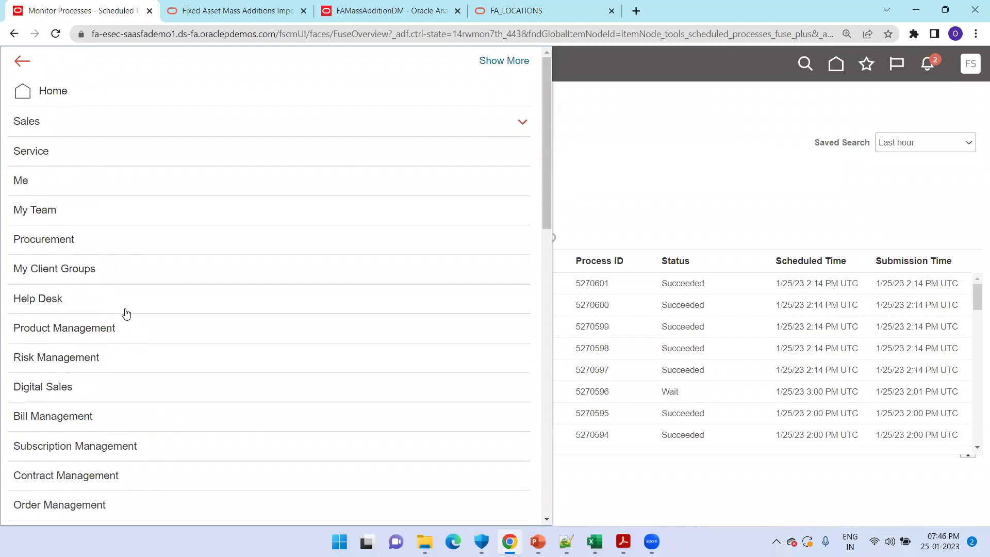
pyautogui.scroll(-4, 129, 304)
pyautogui.scroll(-4, 133, 335)
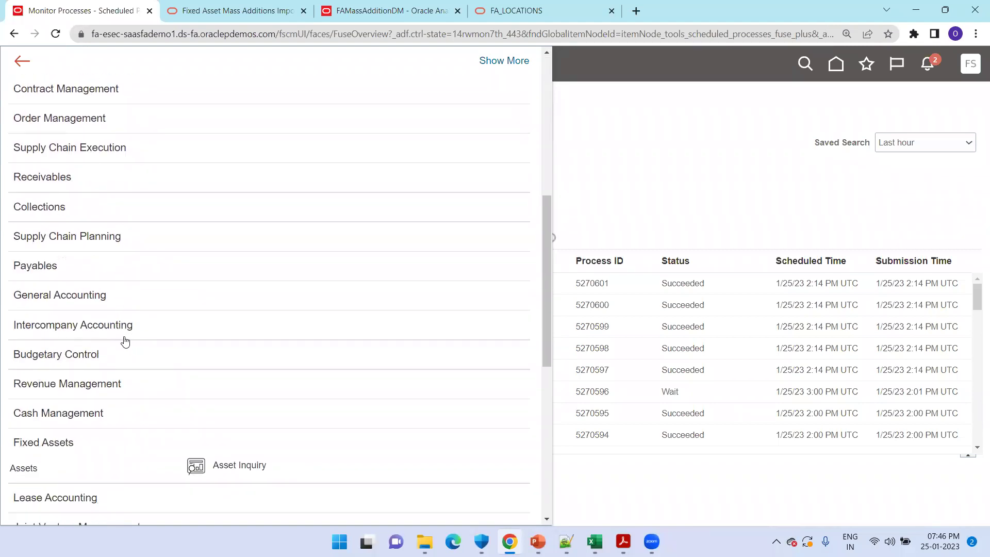
pyautogui.click(35, 472)
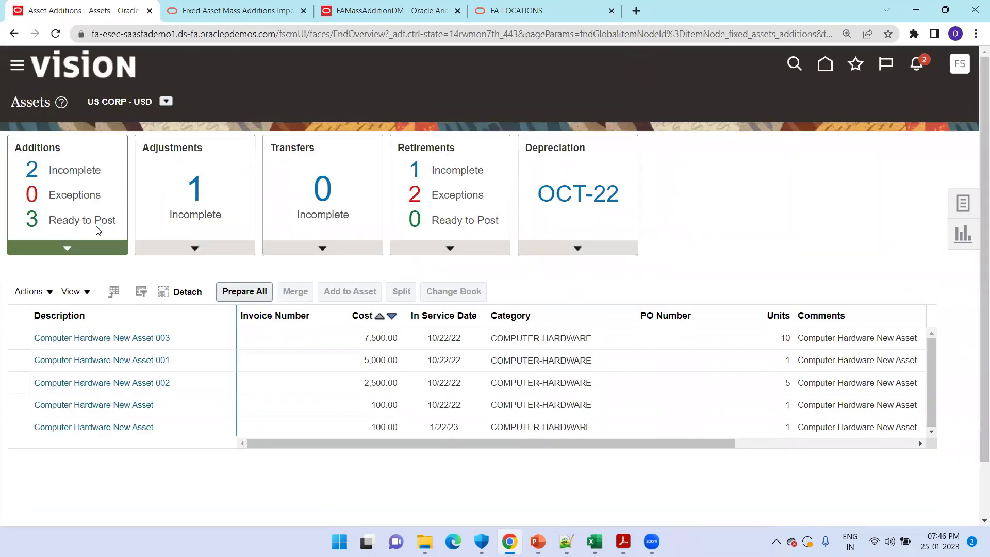
pyautogui.click(96, 221)
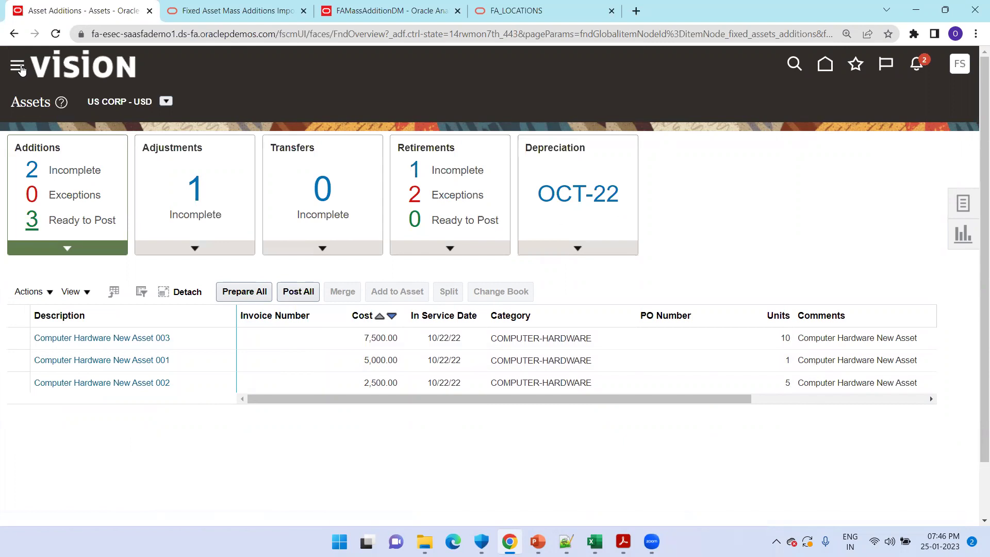
# Step: Go back to Scheduled Processes and start a new process for the job Post Mass Additions
pyautogui.scroll(-10, 154, 460)
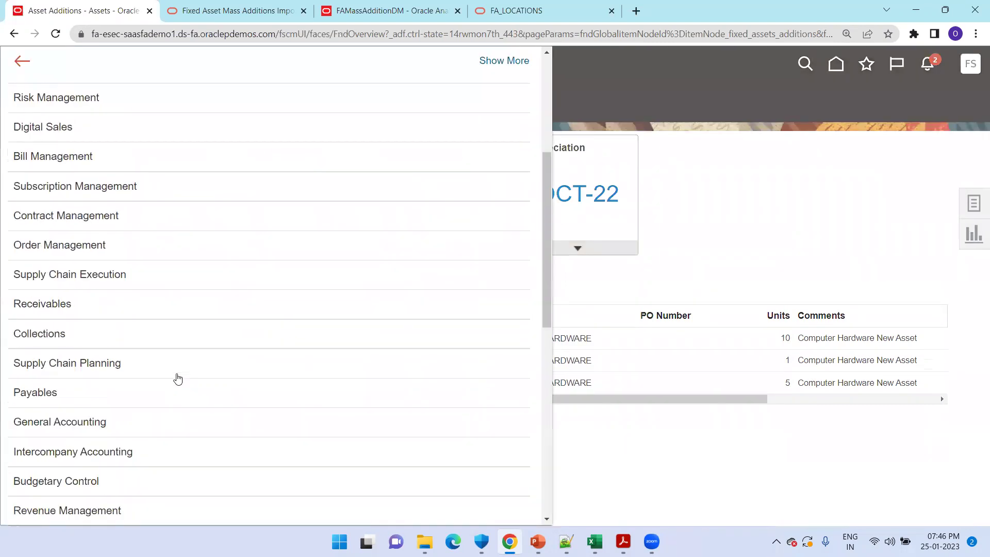
pyautogui.scroll(-2, 189, 415)
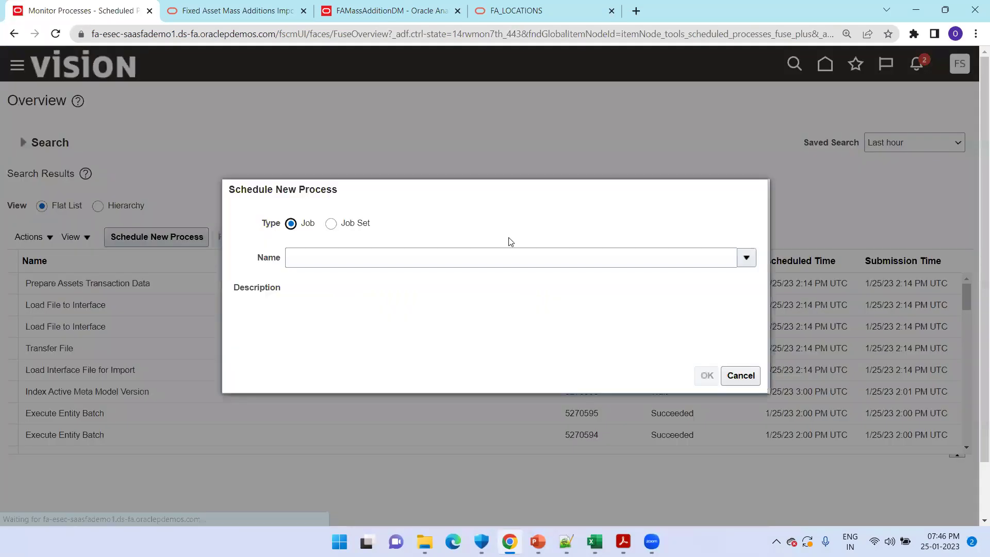
pyautogui.click(470, 256)
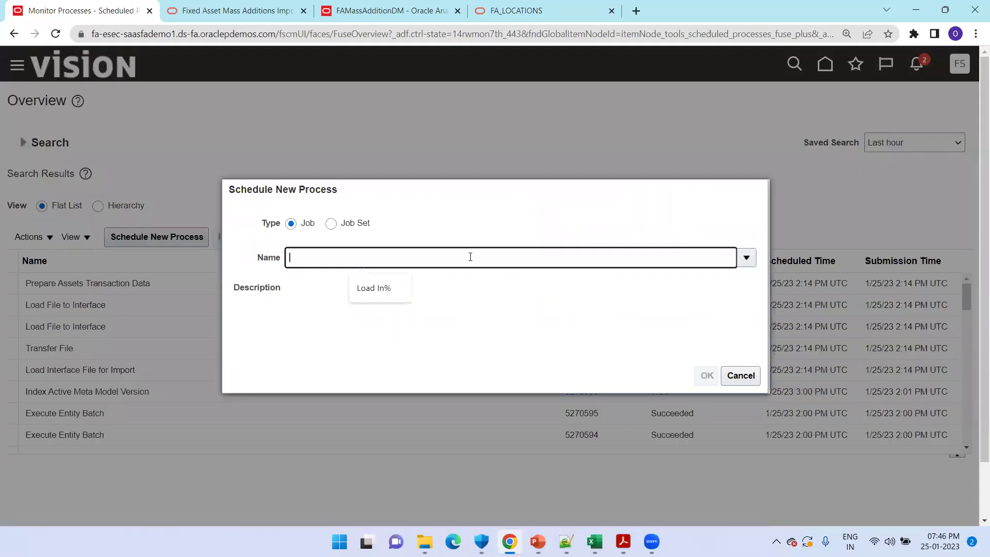
pyautogui.write('Pos')
pyautogui.press('Tab')
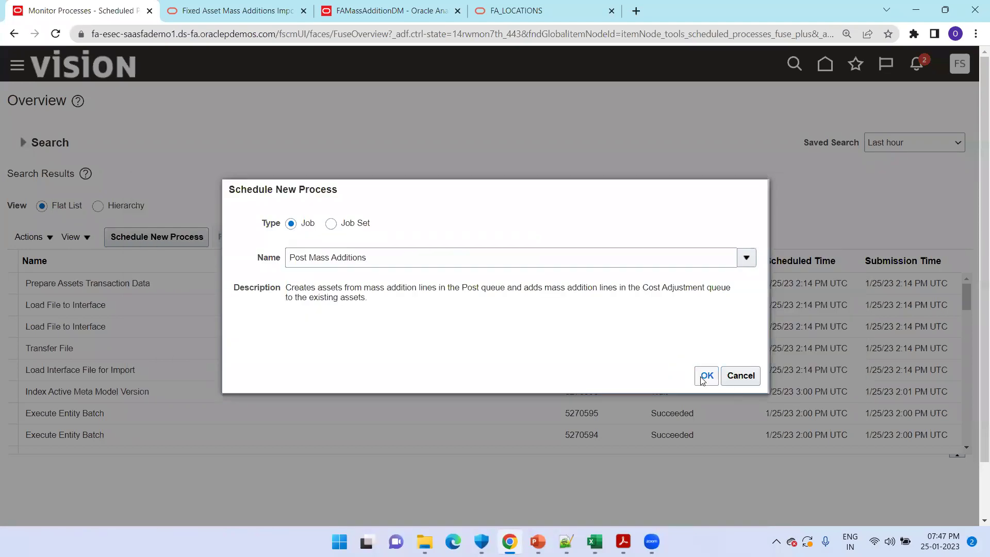
pyautogui.click(706, 376)
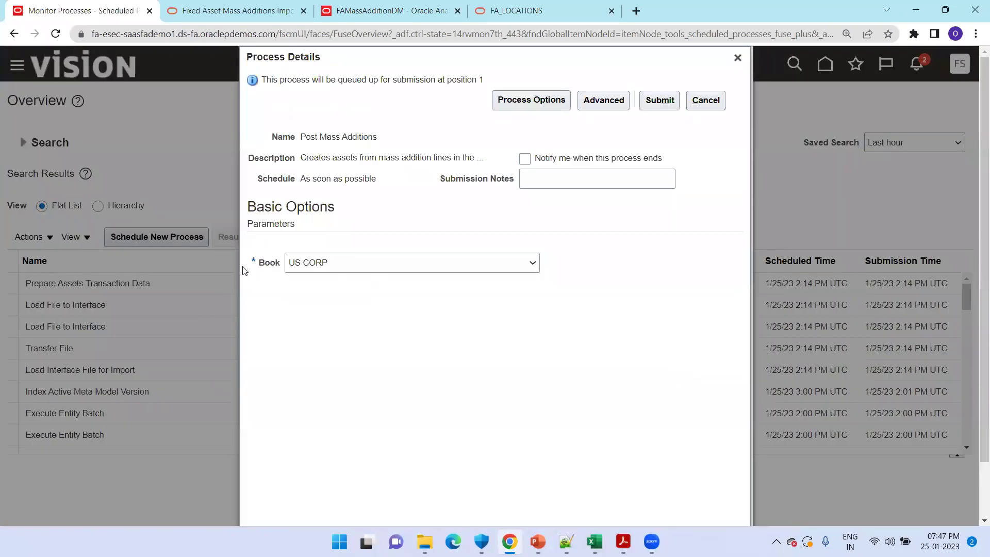
# Step: Submit the Post Mass Additions process for the US CORP book and close the confirmation
pyautogui.click(505, 264)
pyautogui.click(505, 264)
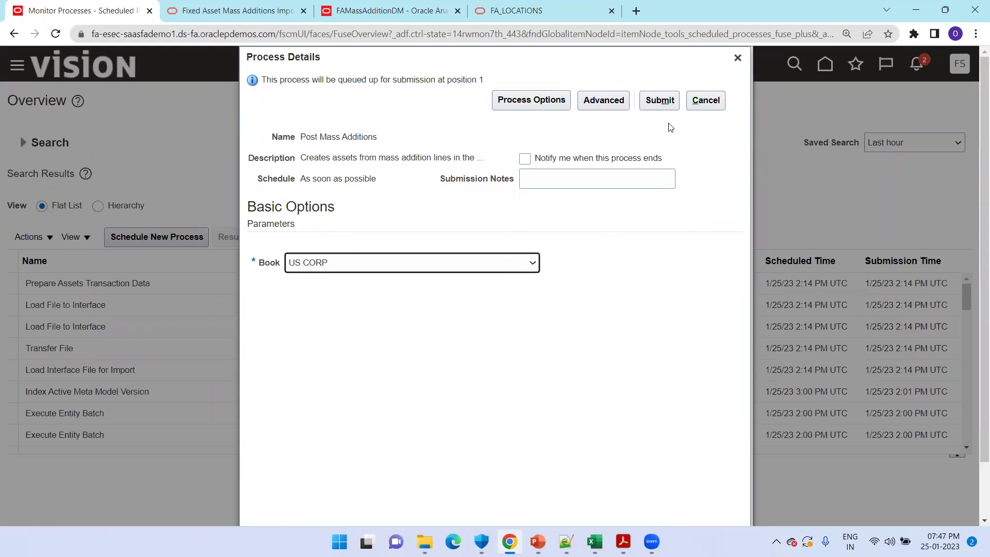
pyautogui.click(666, 101)
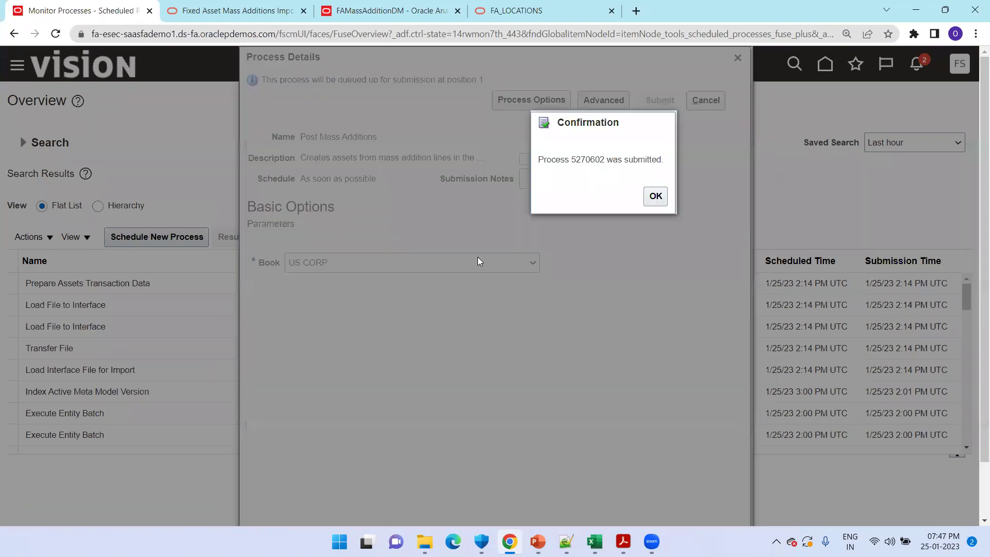
pyautogui.click(655, 196)
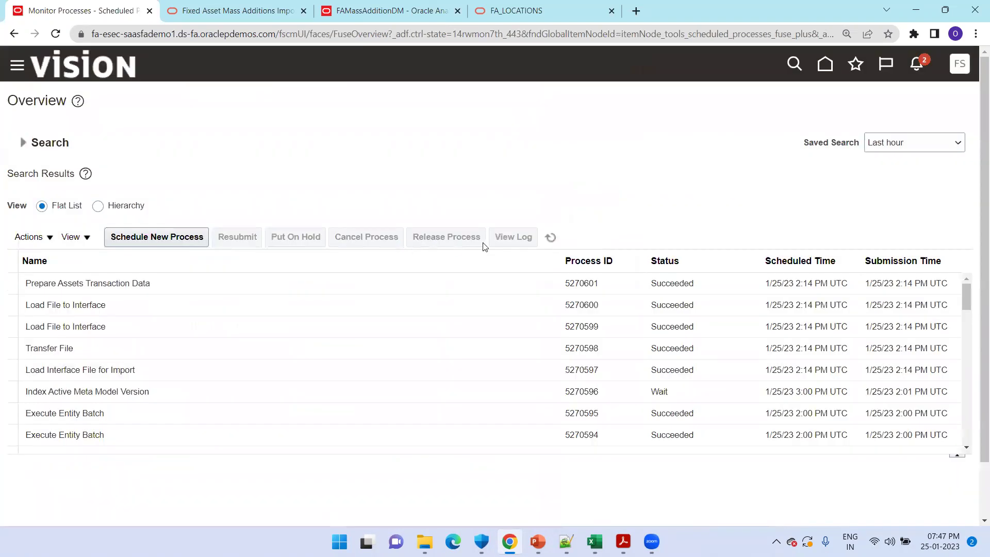
# Step: Refresh the scheduled processes to track the posting run, and select the Post Mass Additions Report to check its output details
pyautogui.click(542, 235)
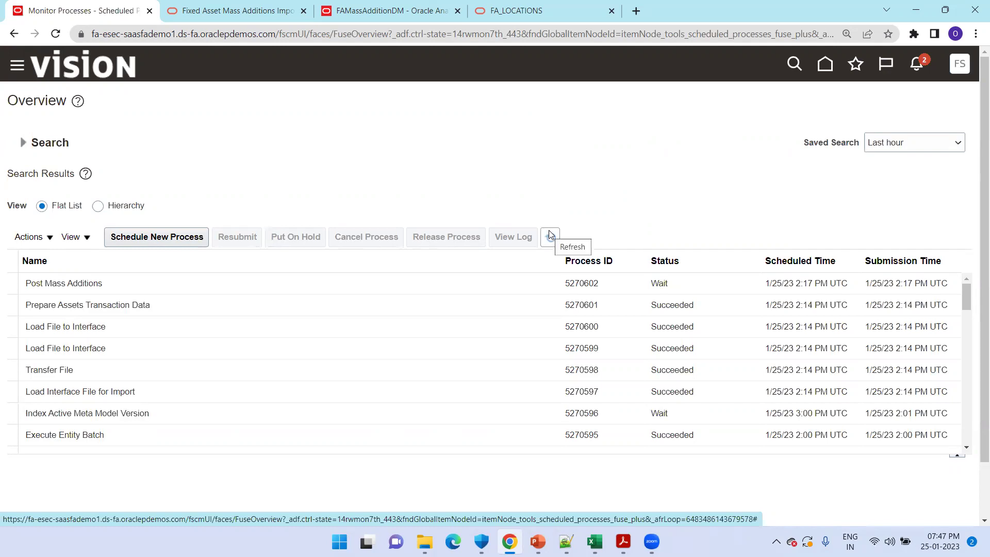
pyautogui.click(549, 234)
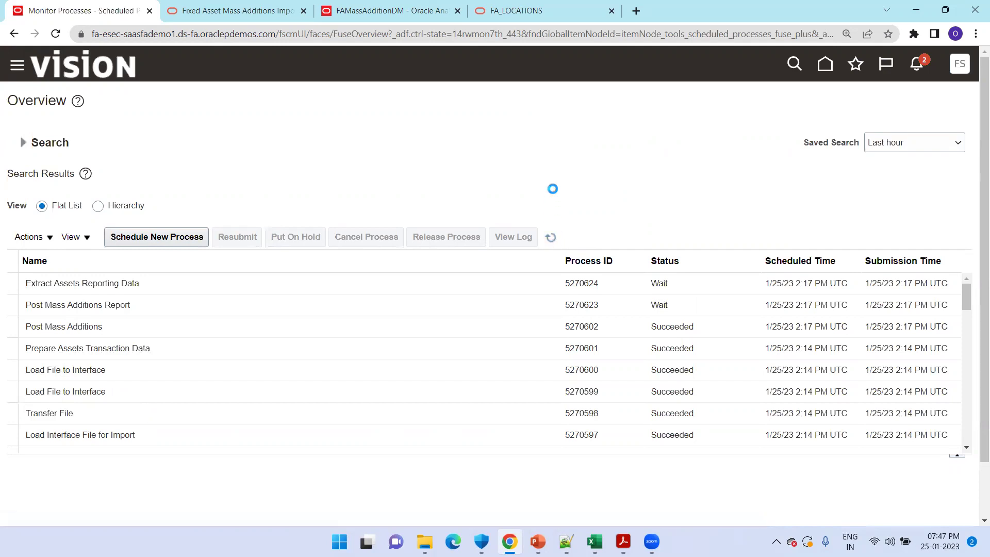
pyautogui.click(550, 238)
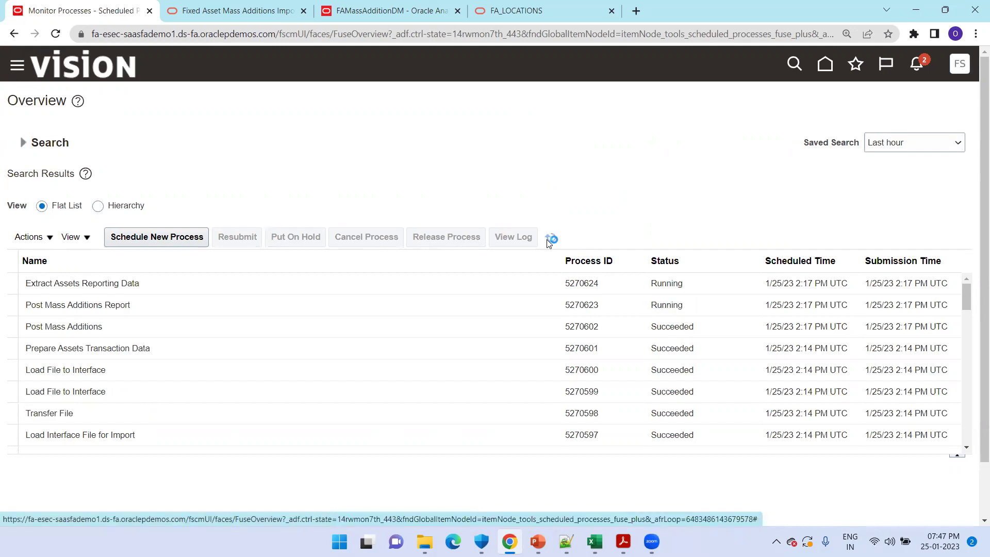
pyautogui.click(550, 239)
pyautogui.click(405, 302)
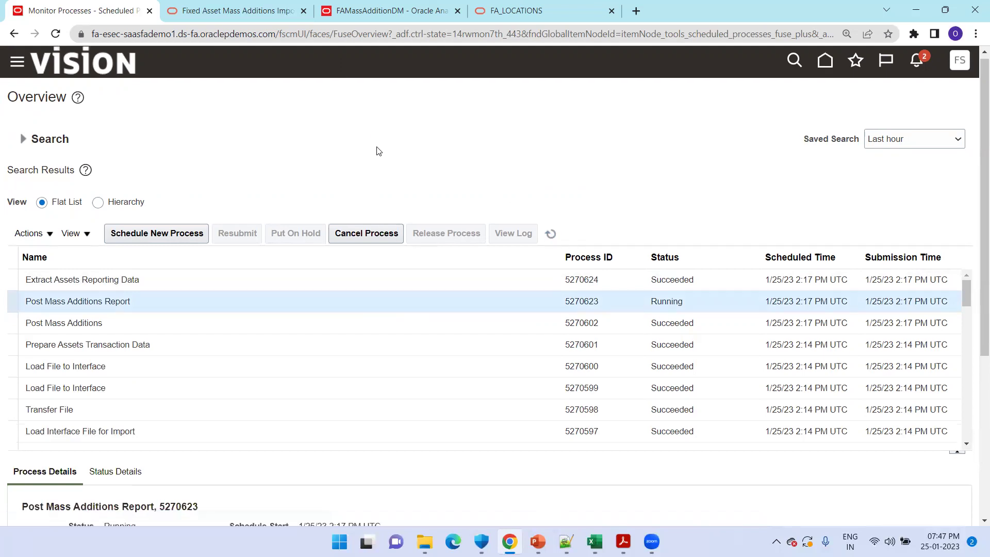
pyautogui.scroll(-5, 379, 150)
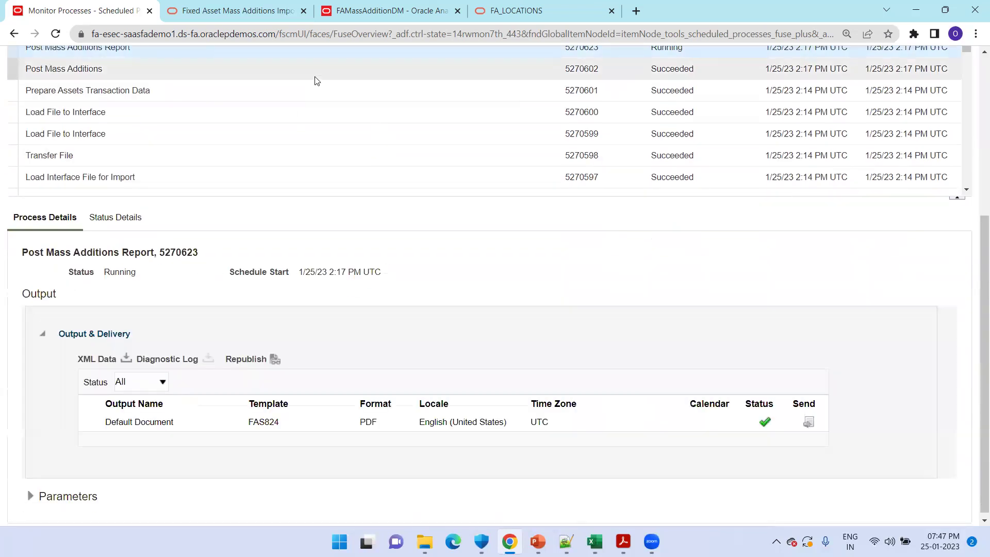
# Step: Reload the FAMassAdditionDM data and examine the posting status, cost and asset numbers of the mass addition lines
pyautogui.click(460, 6)
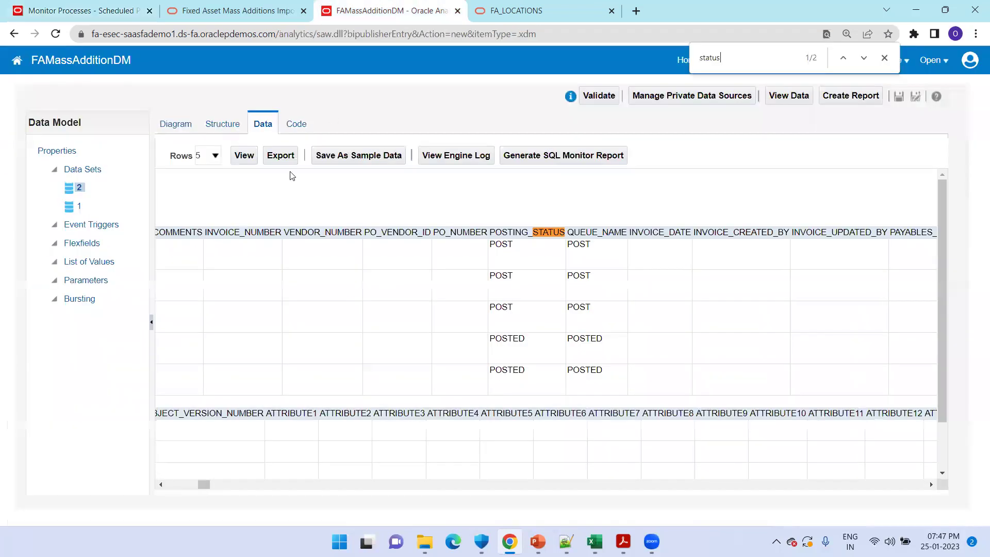
pyautogui.click(244, 155)
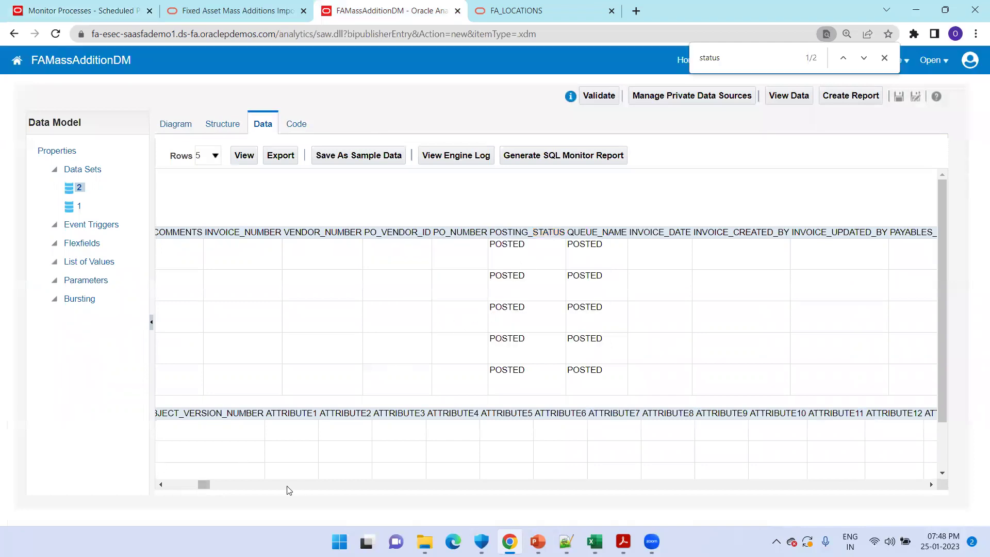
pyautogui.click(177, 485)
pyautogui.click(173, 486)
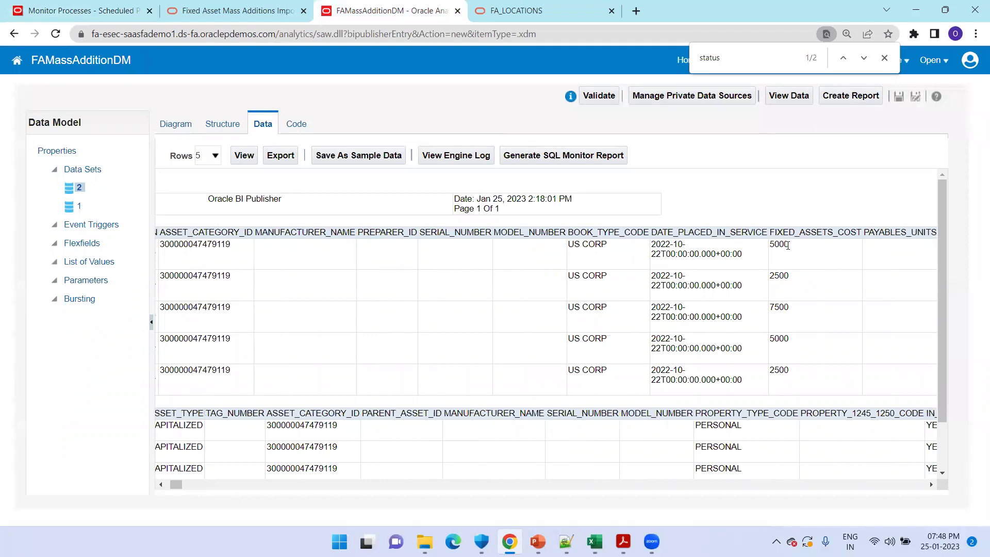
pyautogui.click(162, 485)
pyautogui.moveTo(180, 484); pyautogui.dragTo(169, 487)
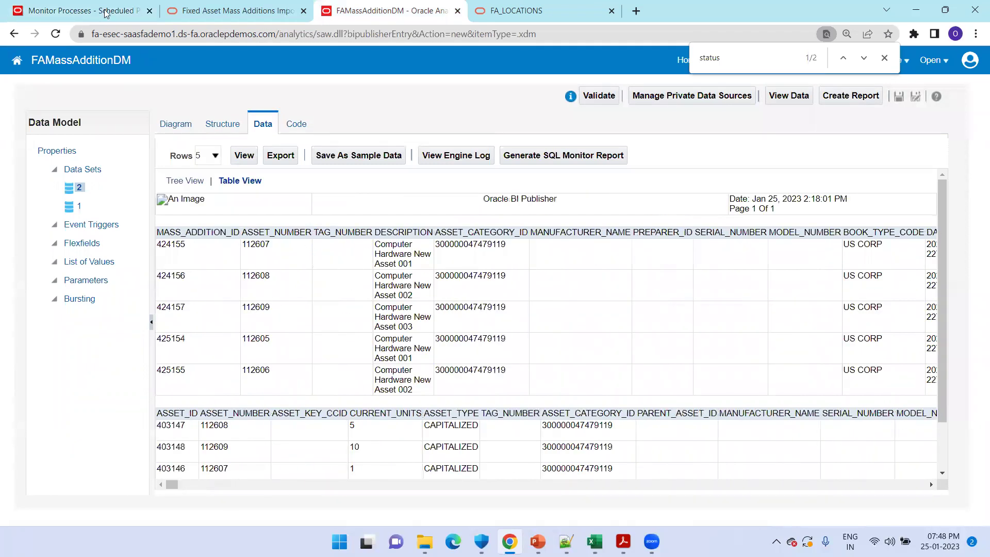
# Step: Return to the scheduled processes, open the report's Default Document, and save it as outputDocument.pdf in the FixedAsset_MassAdditionFBDI folder
pyautogui.click(104, 13)
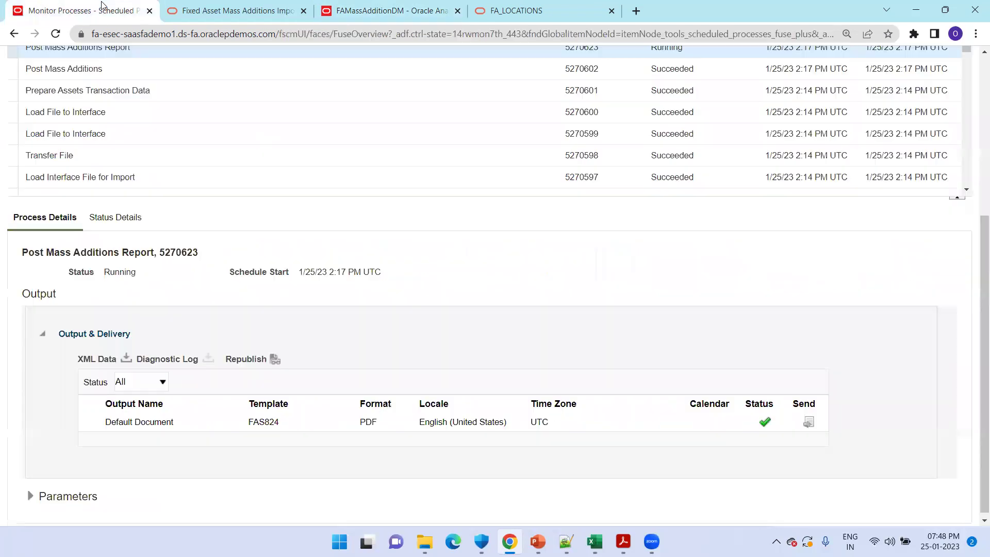
pyautogui.click(143, 423)
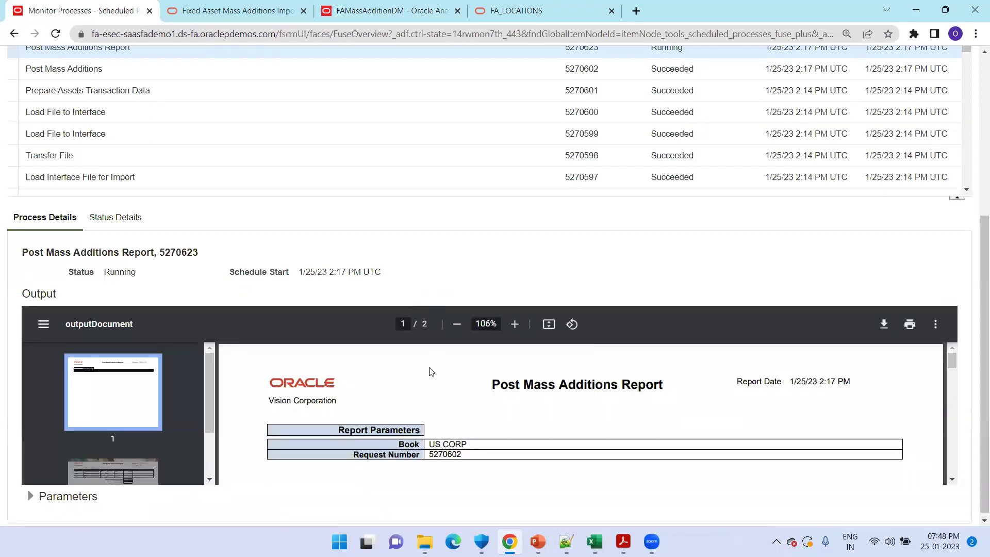
pyautogui.click(884, 324)
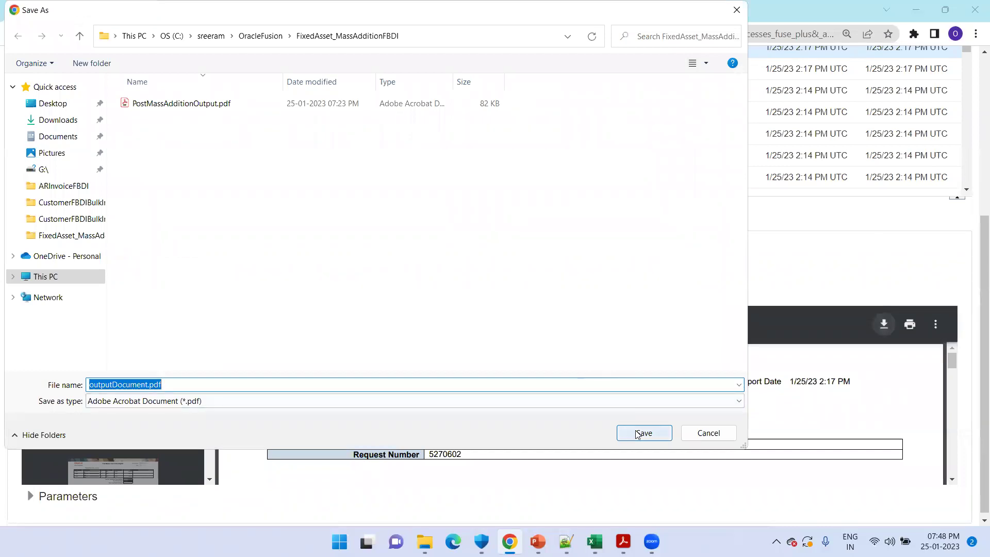
pyautogui.click(640, 433)
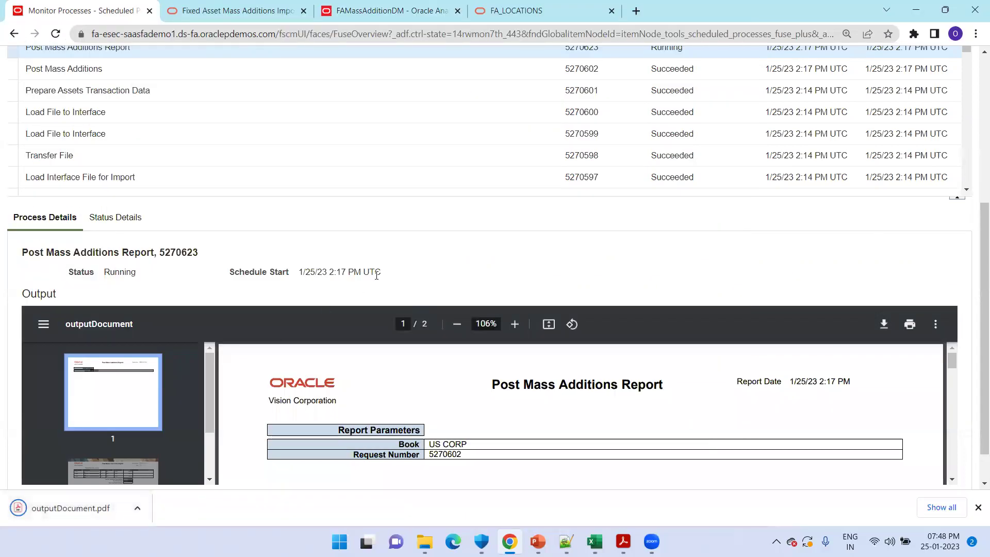
# Step: Open the downloaded outputDocument.pdf and examine the posted assets on page 2
pyautogui.click(87, 511)
pyautogui.scroll(-3, 450, 320)
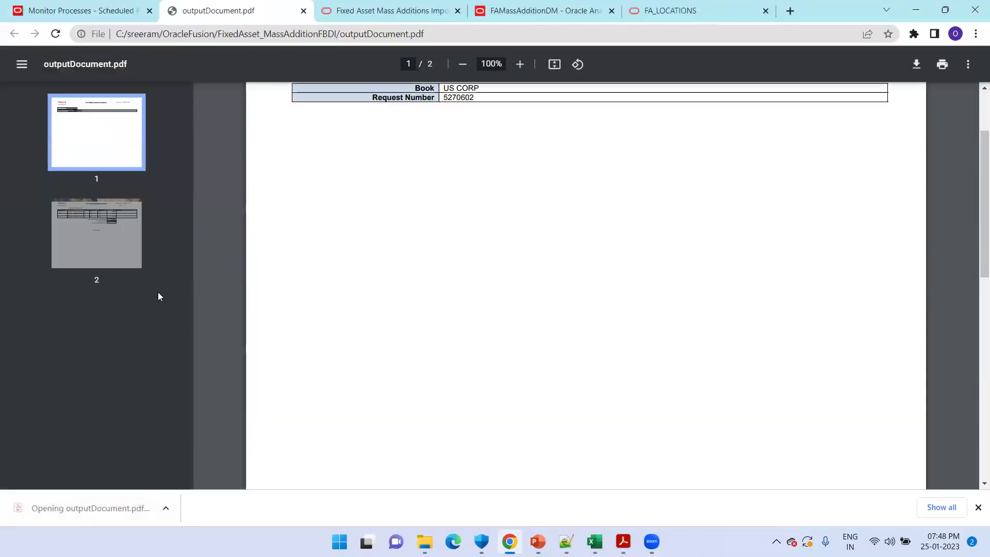
pyautogui.click(71, 243)
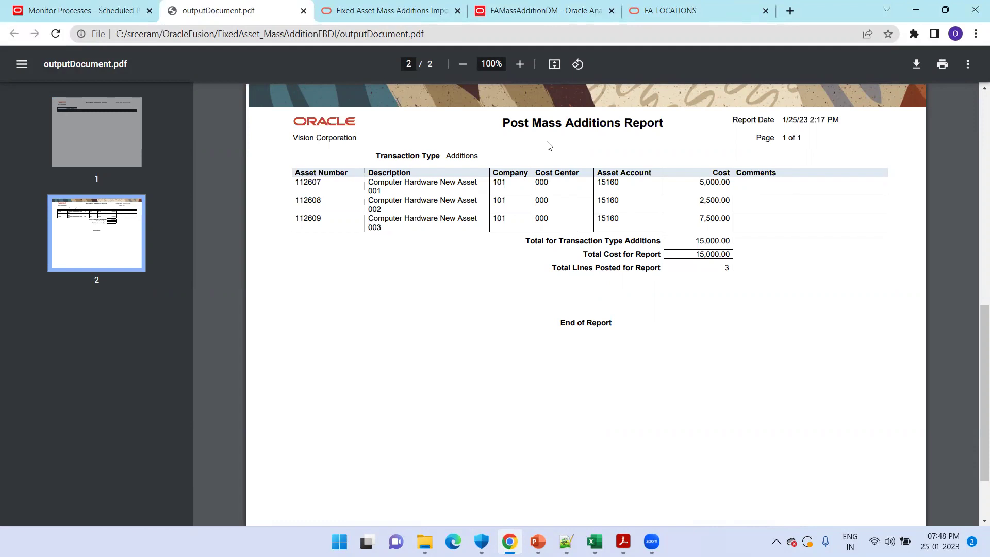
# Step: Go back to Oracle Fusion and open the Assets work area under Fixed Assets
pyautogui.click(77, 11)
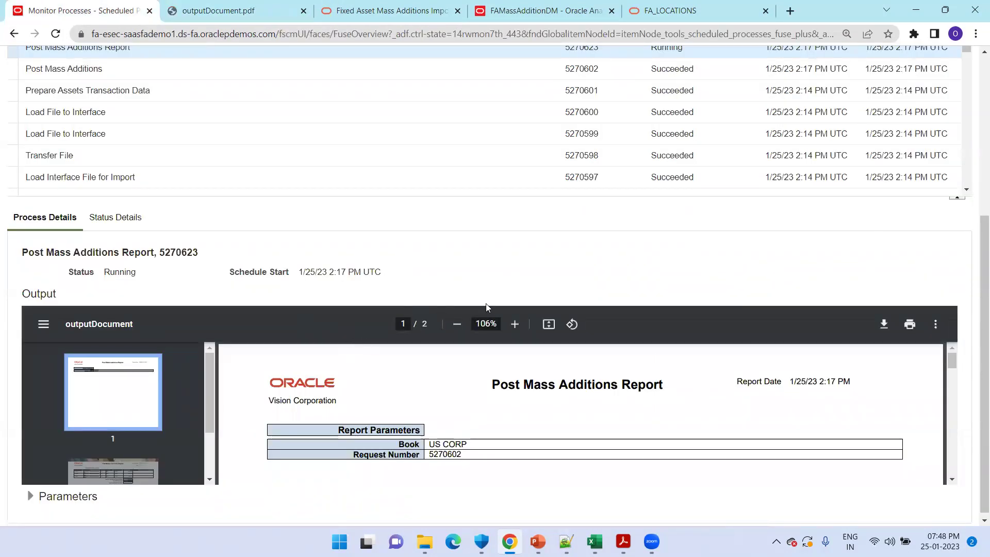
pyautogui.scroll(5, 486, 306)
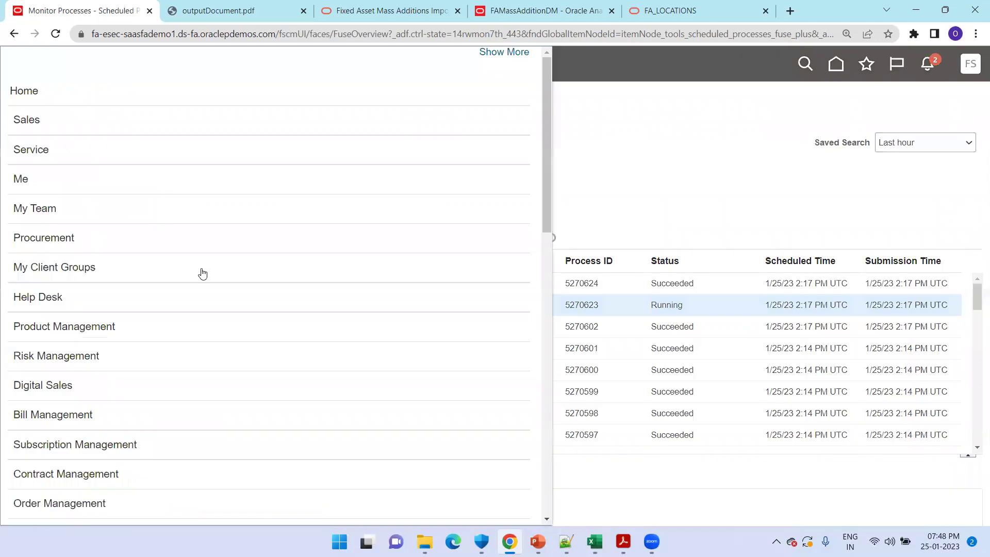
pyautogui.scroll(-7, 199, 274)
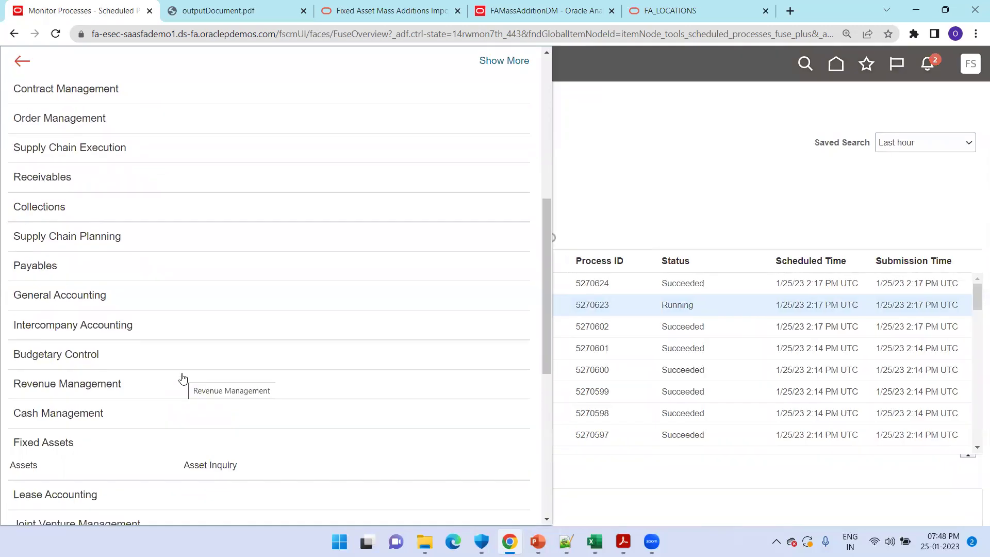
pyautogui.scroll(-4, 181, 380)
pyautogui.click(26, 275)
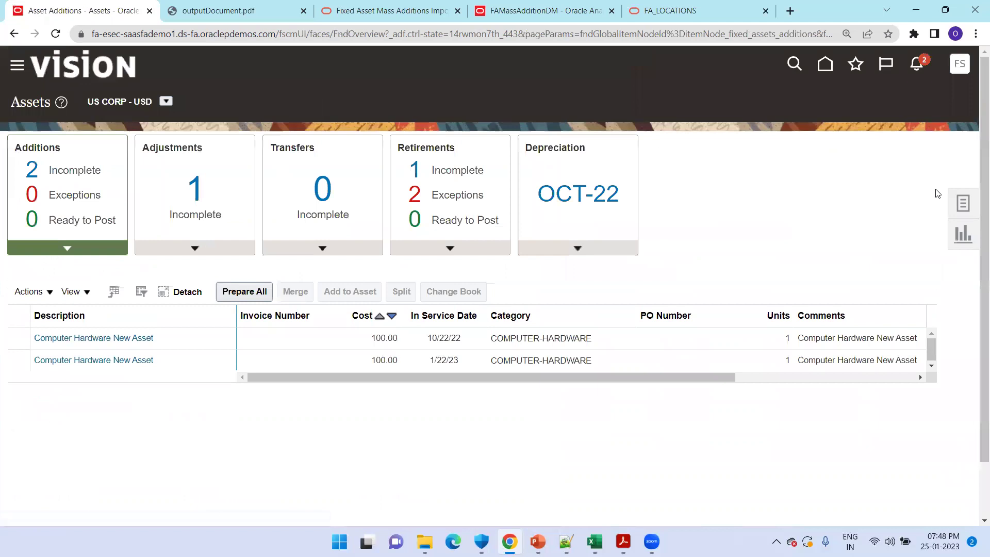
# Step: List the Incomplete additions and run Prepare All to download them as a spreadsheet
pyautogui.click(965, 203)
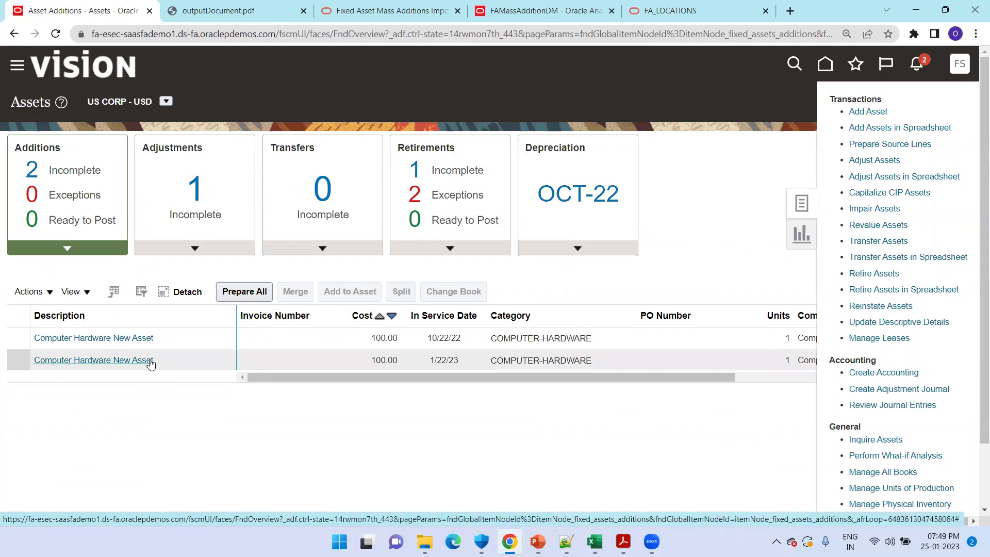
pyautogui.click(181, 338)
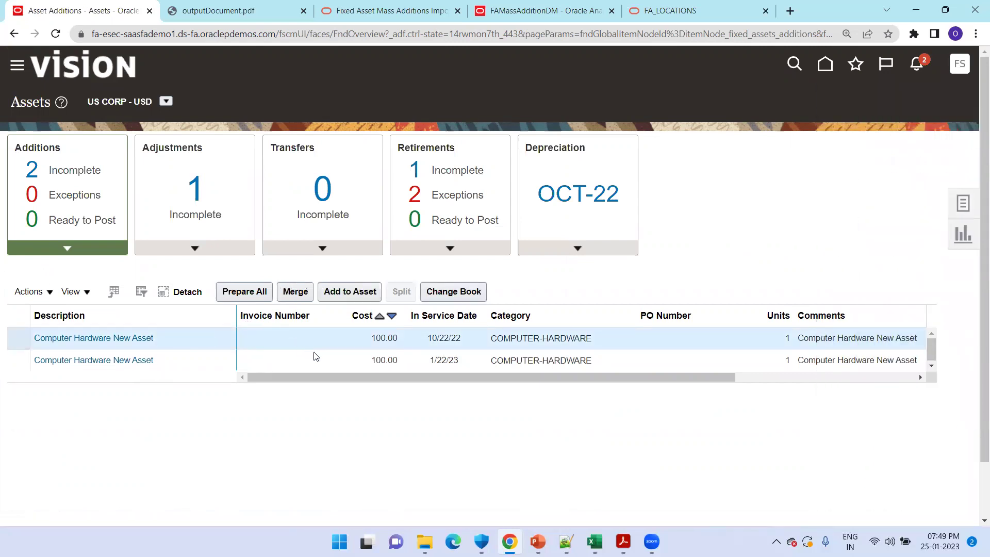
pyautogui.click(75, 170)
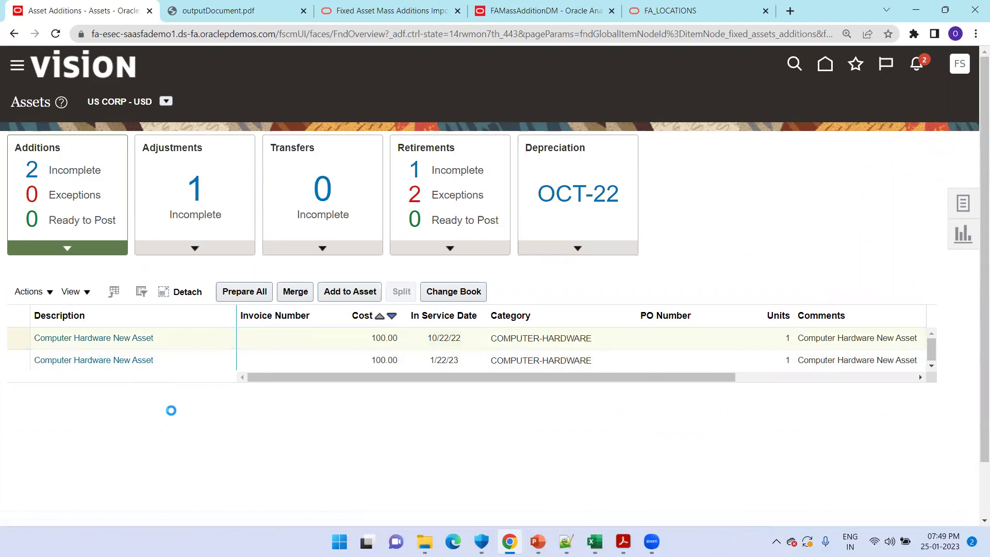
pyautogui.click(254, 294)
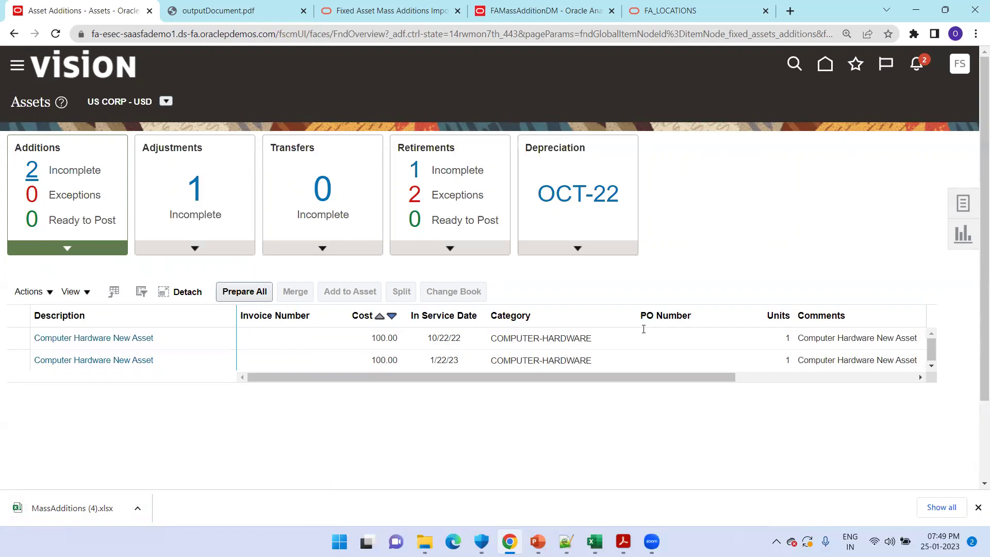
# Step: Open Inquire Assets from the Assets tasks and examine the Recent Additions for the US CORP book
pyautogui.click(960, 206)
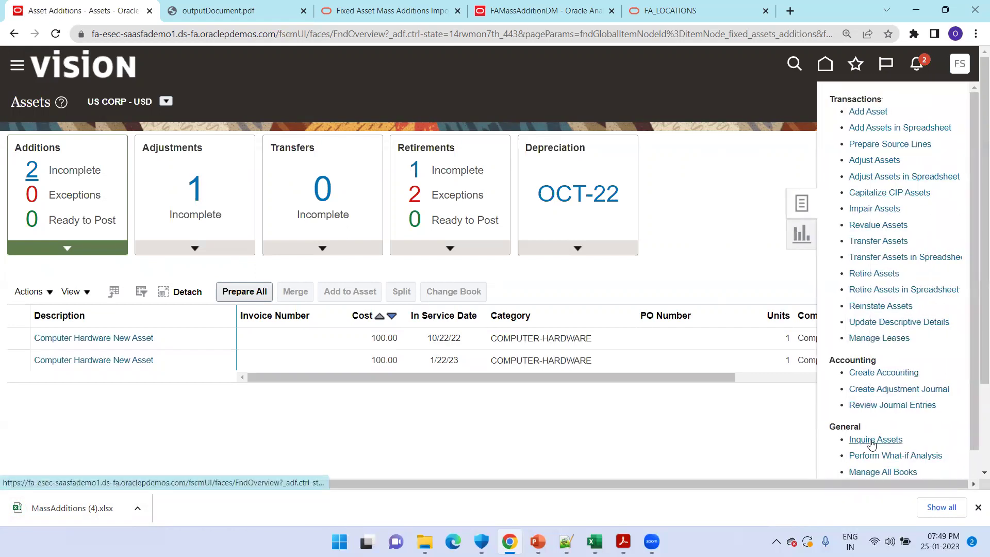
pyautogui.click(411, 166)
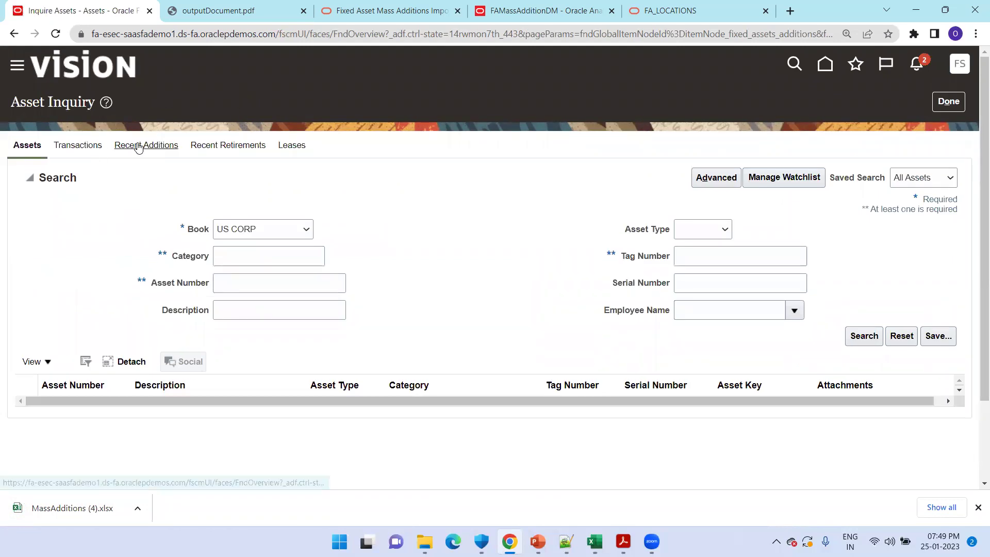
pyautogui.click(146, 155)
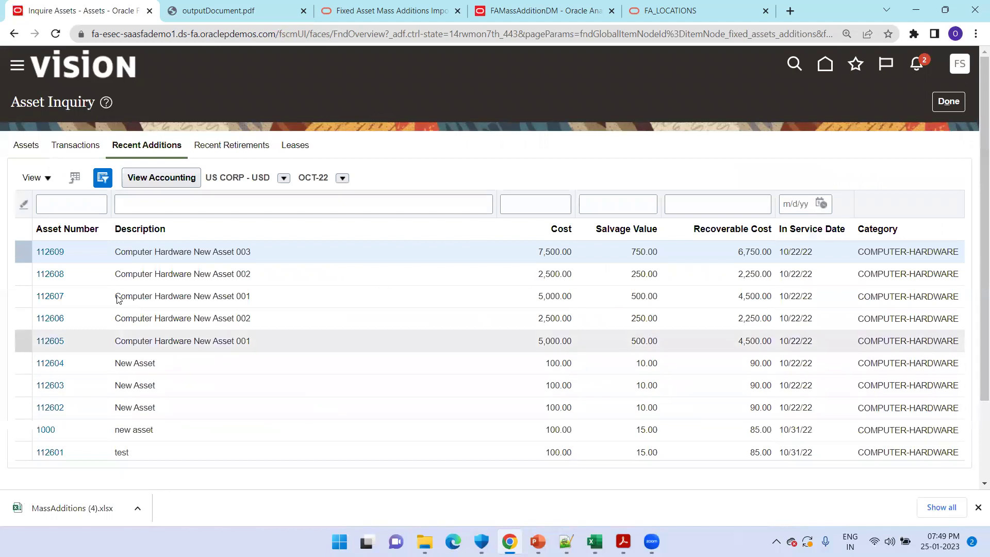